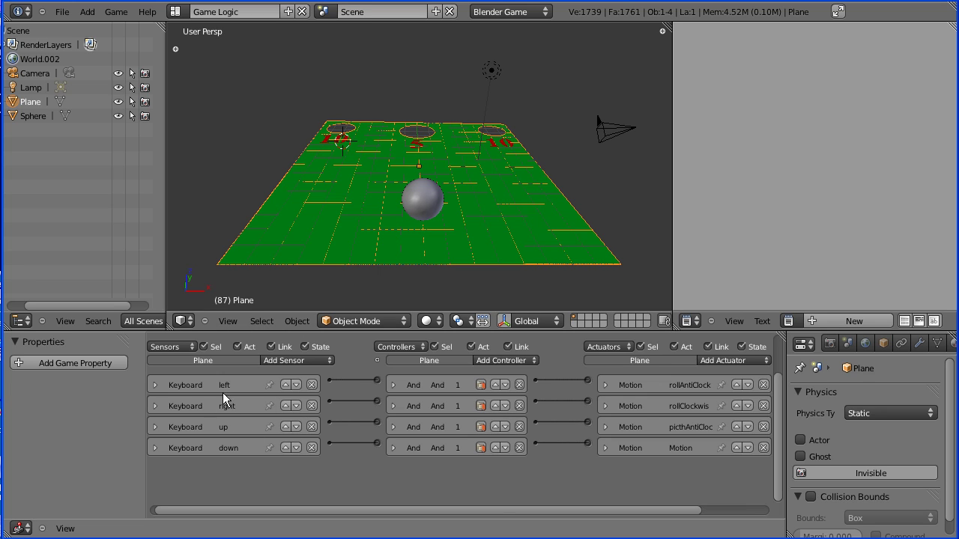
# - Rename the fourth Motion actuator, driven by the down key, to pitchClockwise
pyautogui.click(152, 447)
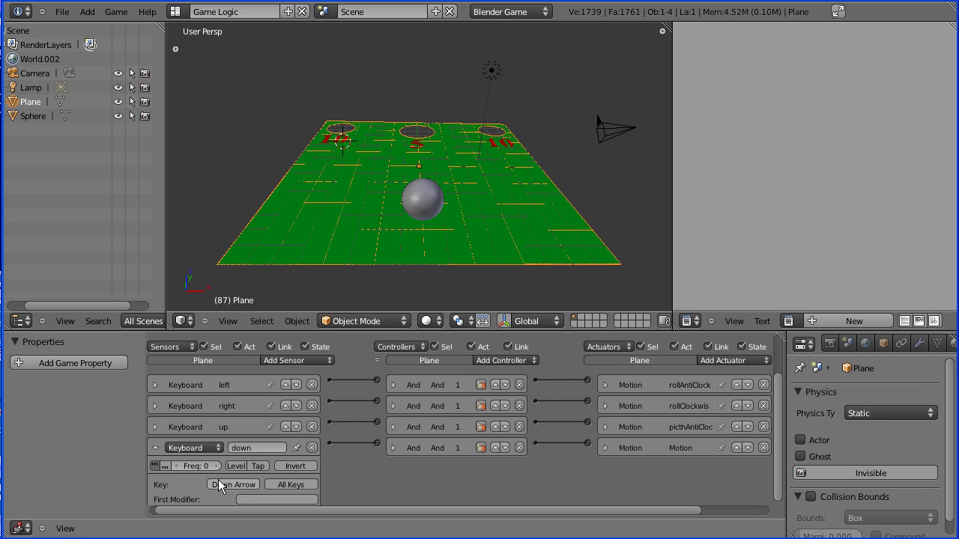
pyautogui.click(155, 448)
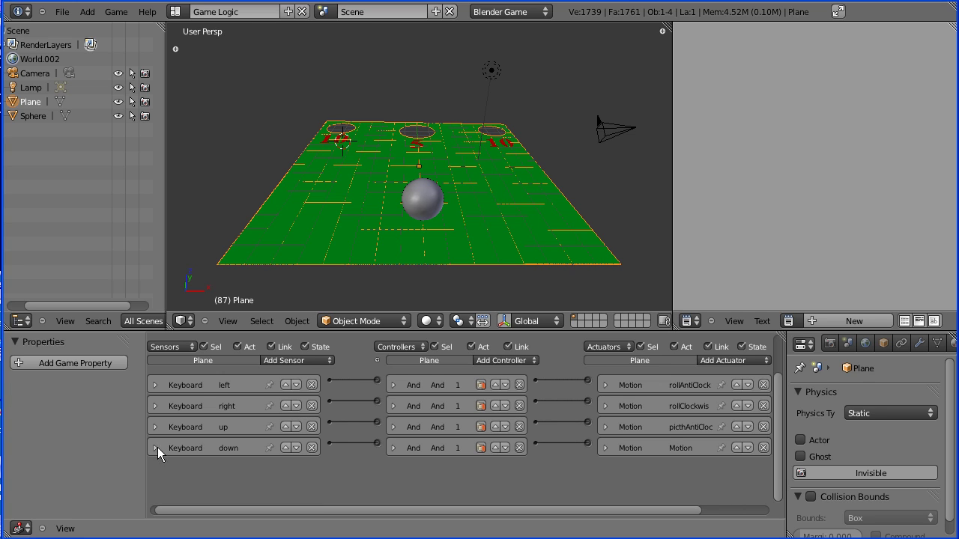
pyautogui.click(605, 447)
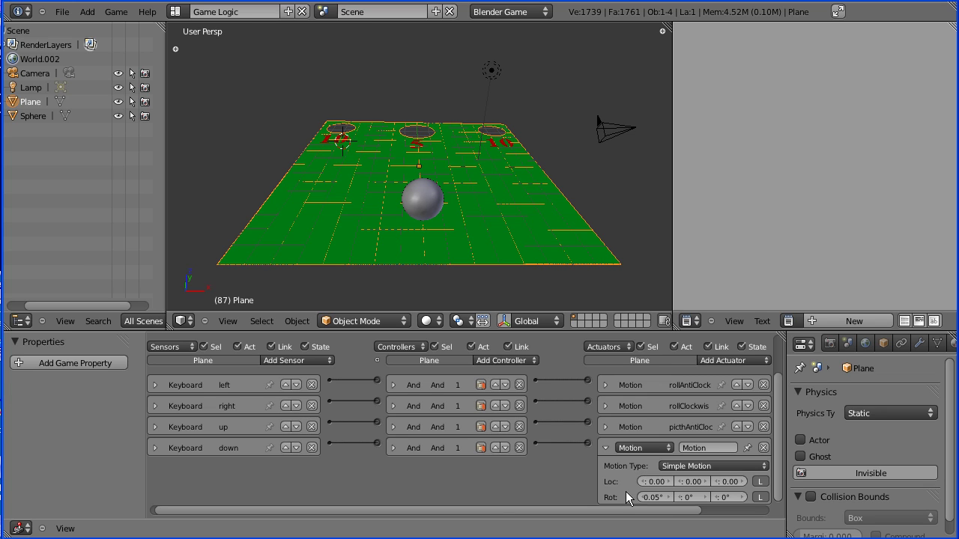
pyautogui.click(714, 445)
pyautogui.write('pitchClockwise')
pyautogui.click(607, 448)
pyautogui.click(607, 448)
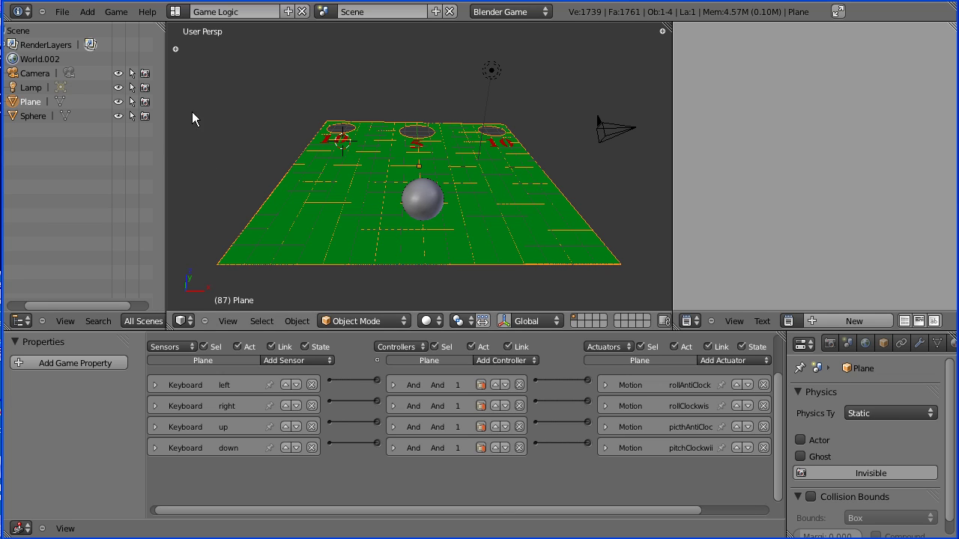
pyautogui.click(178, 12)
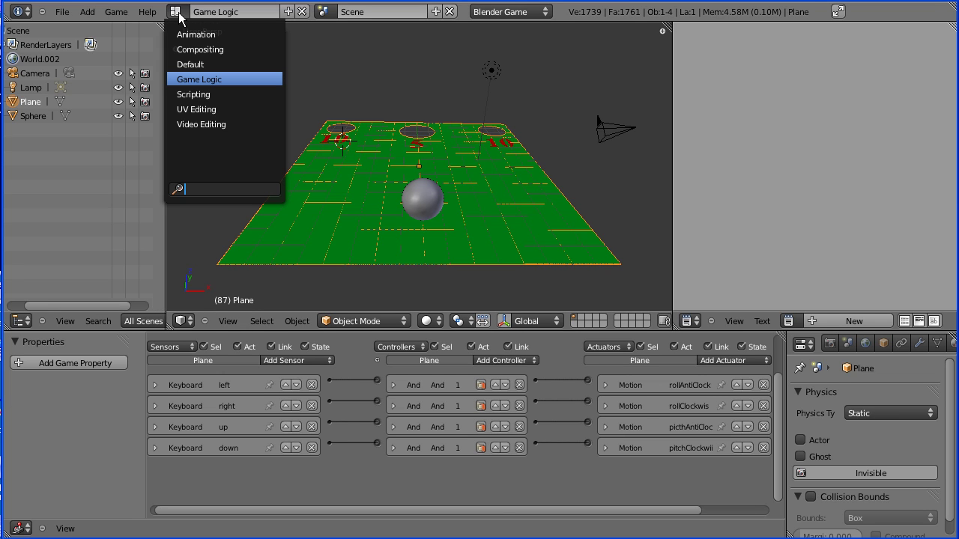
# - Switch to the Default layout and add a cylinder mesh to the scene
pyautogui.click(189, 65)
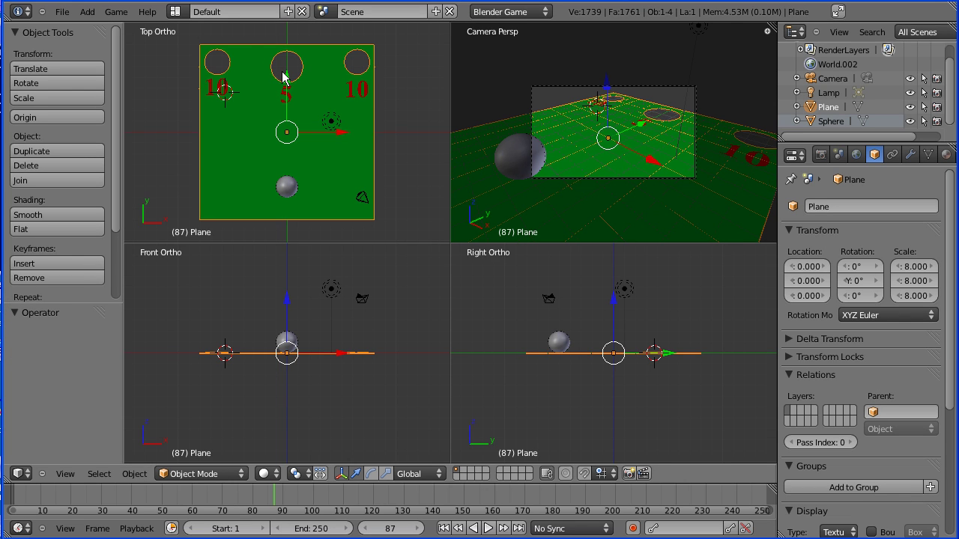
pyautogui.click(87, 12)
pyautogui.moveTo(99, 27)
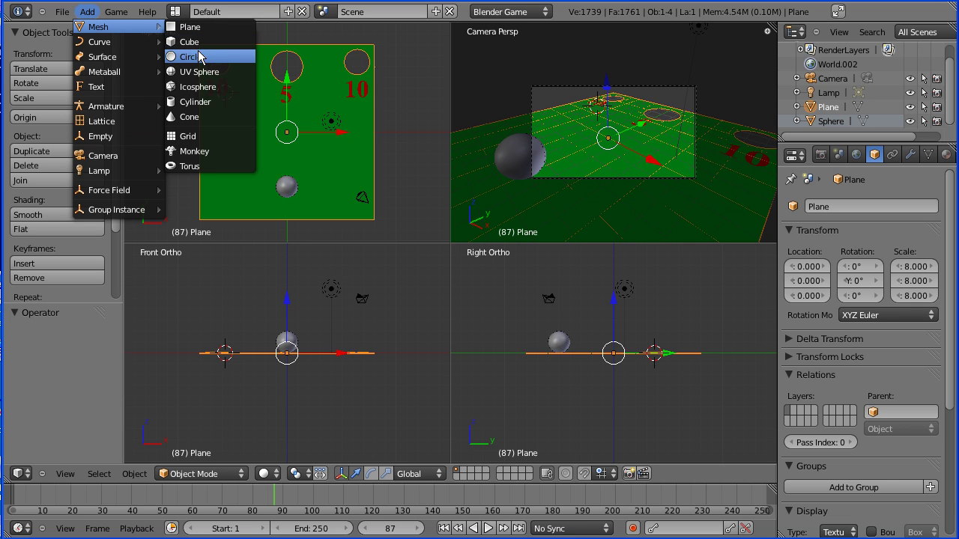
pyautogui.click(234, 108)
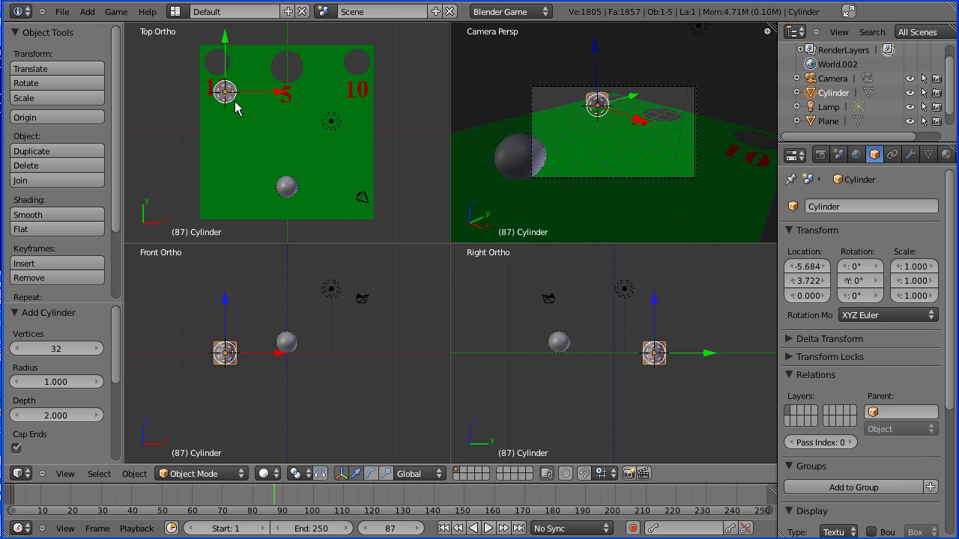
# - Move the cylinder under the 5 hole and lower it below the board to Z -1.444
pyautogui.press('g')
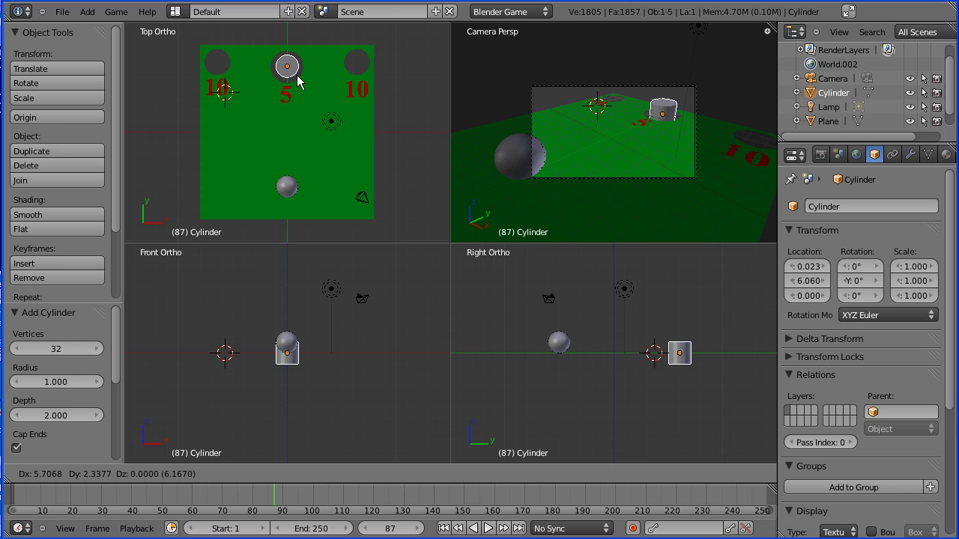
pyautogui.click(297, 83)
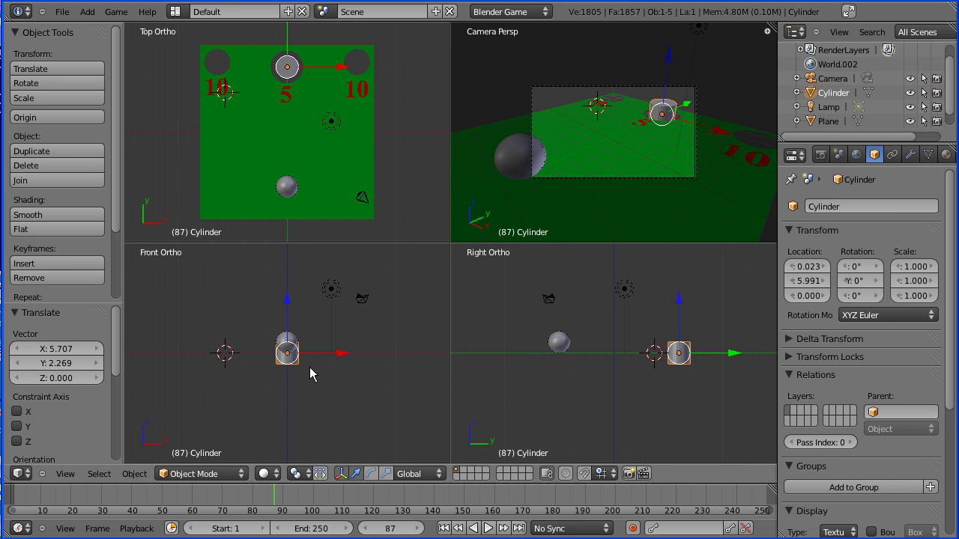
pyautogui.press('g')
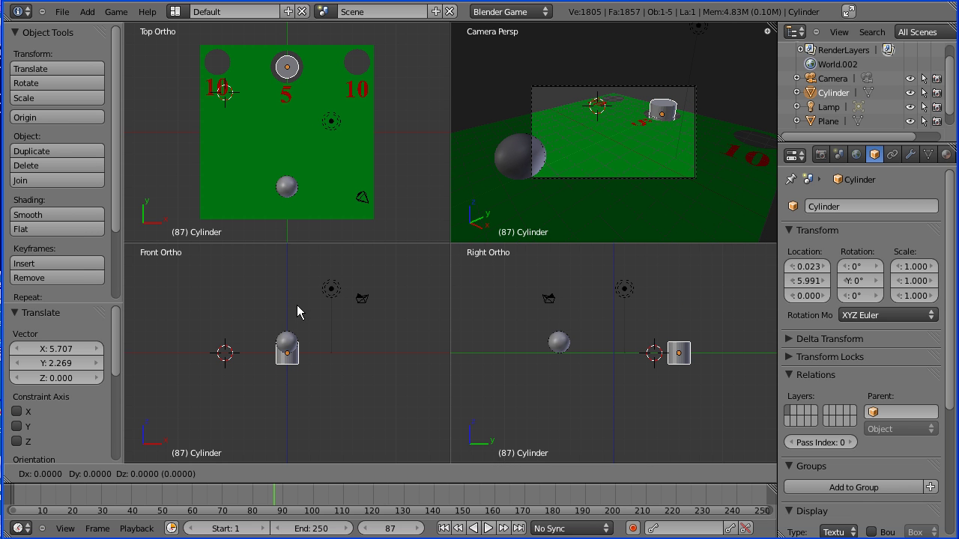
pyautogui.press('z')
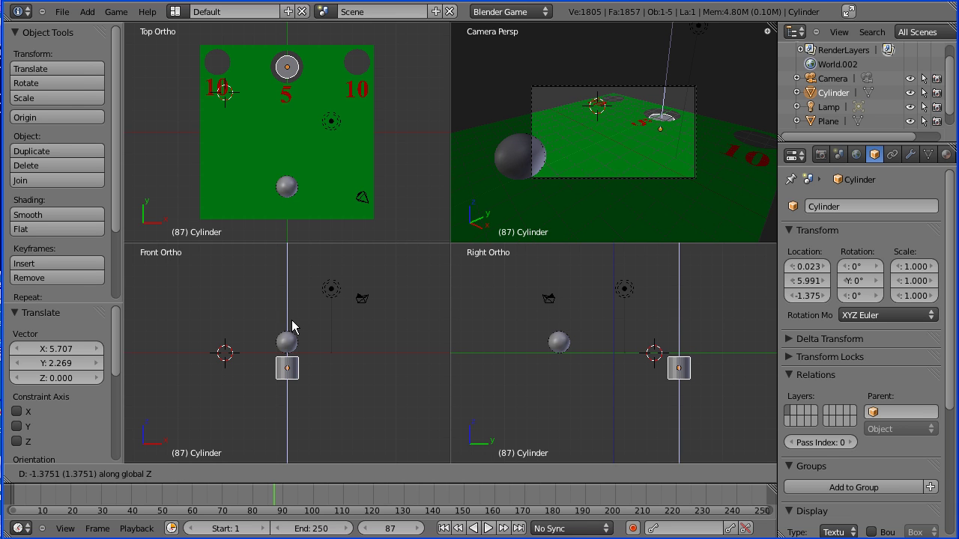
pyautogui.click(292, 331)
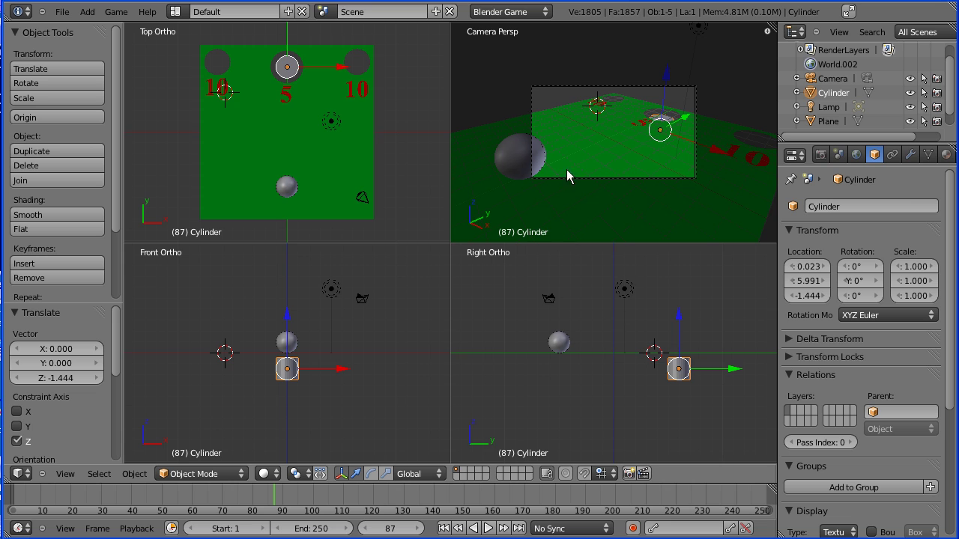
pyautogui.rightClick(341, 159)
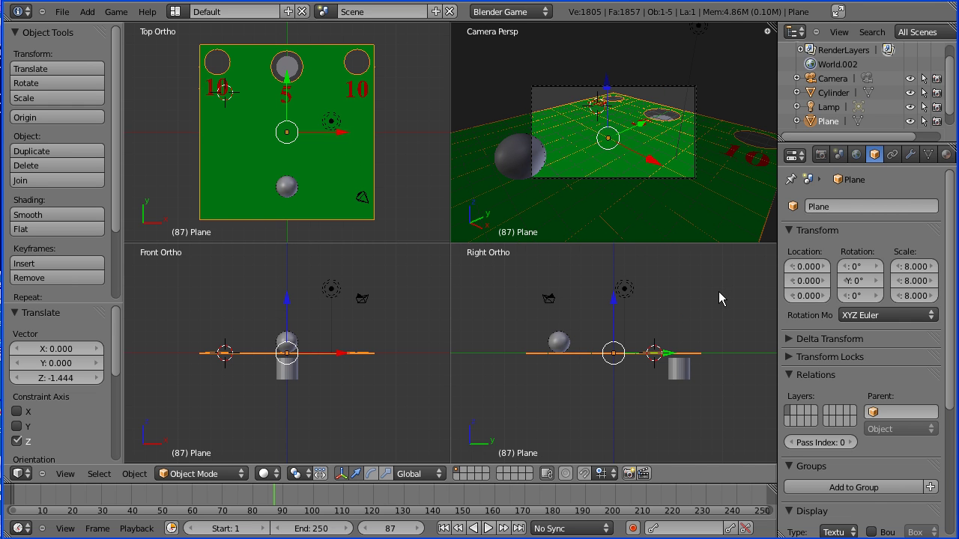
pyautogui.press('r')
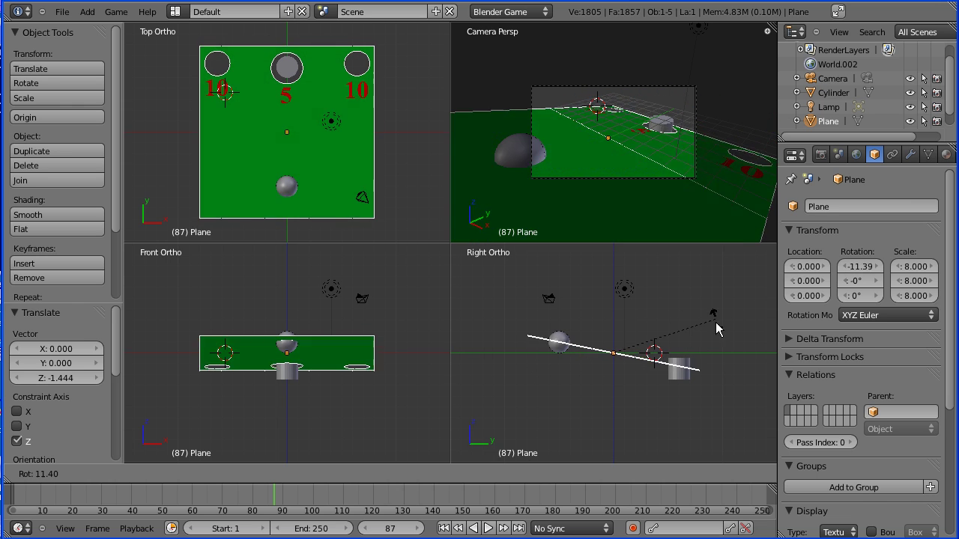
pyautogui.click(704, 275)
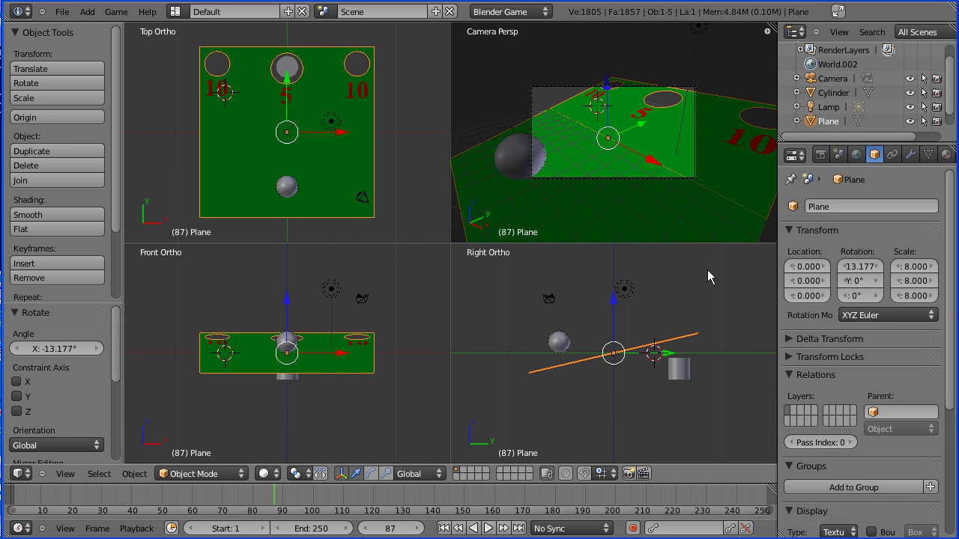
pyautogui.hotkey('ctrl', 'z')
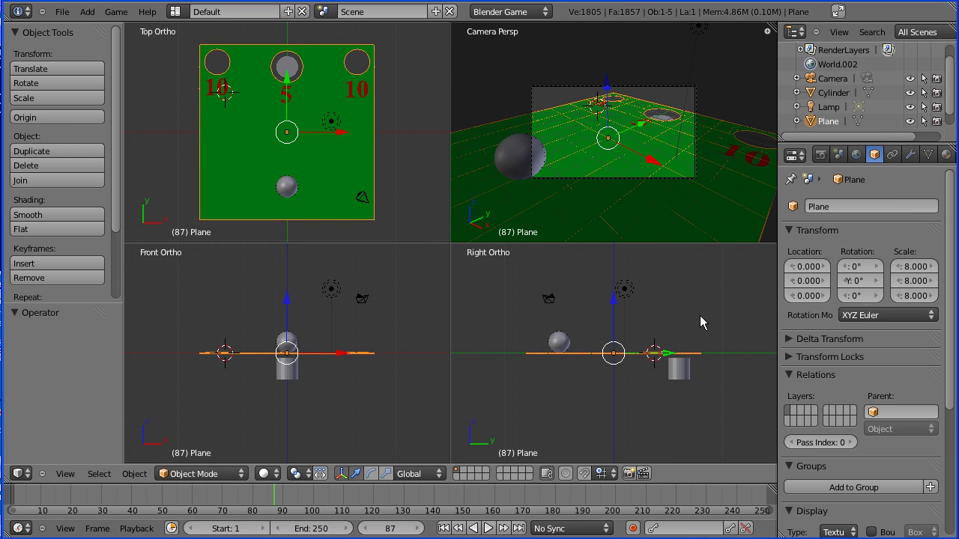
pyautogui.rightClick(681, 372)
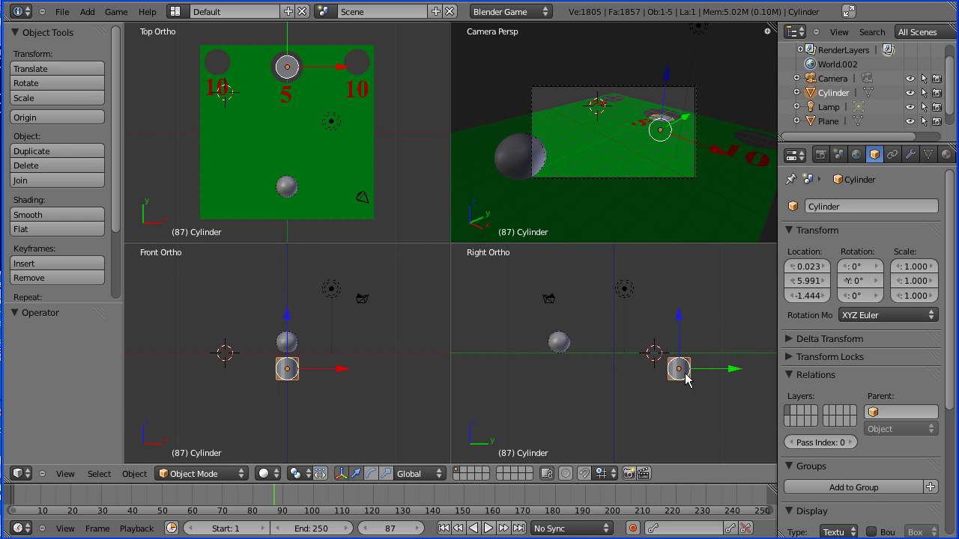
pyautogui.click(877, 414)
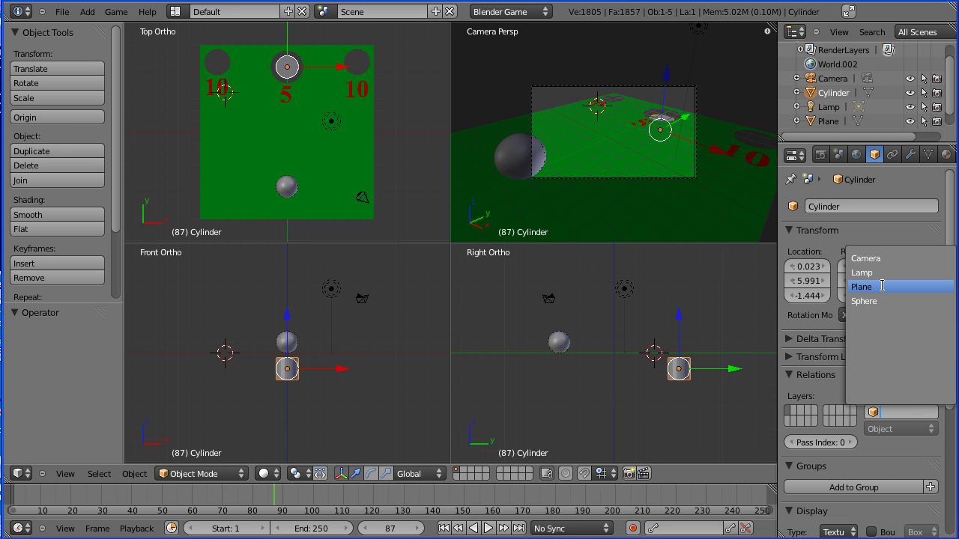
pyautogui.click(882, 287)
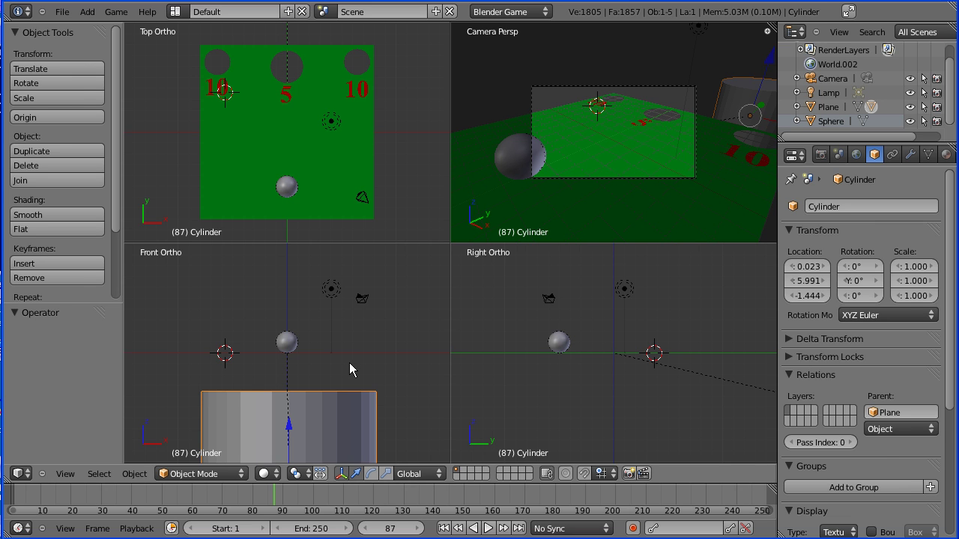
pyautogui.rightClick(327, 153)
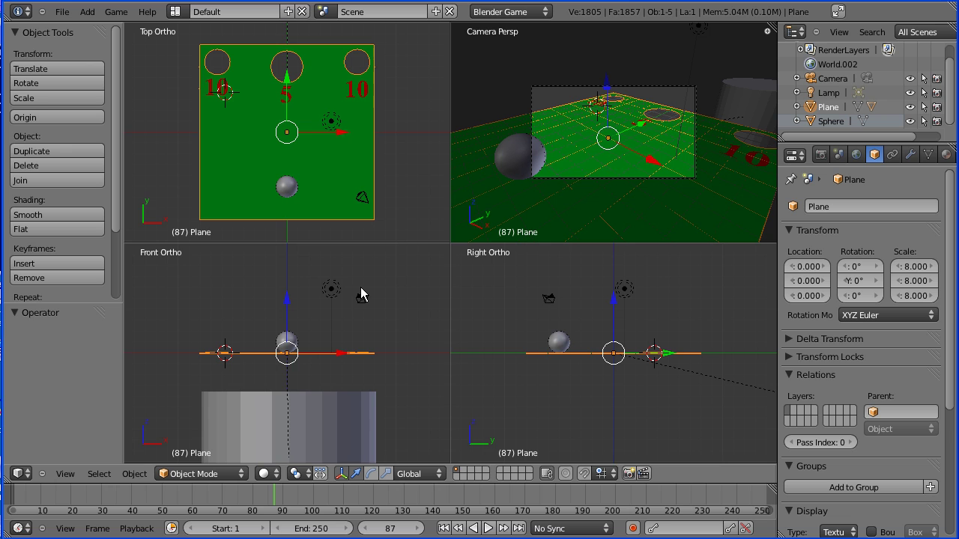
pyautogui.hotkey('ctrl', 'z')
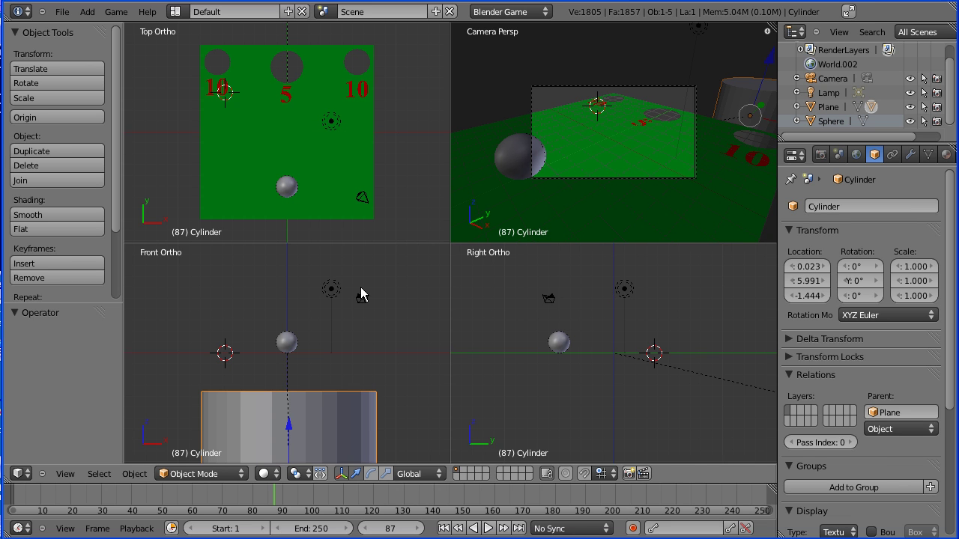
pyautogui.hotkey('ctrl', 'z')
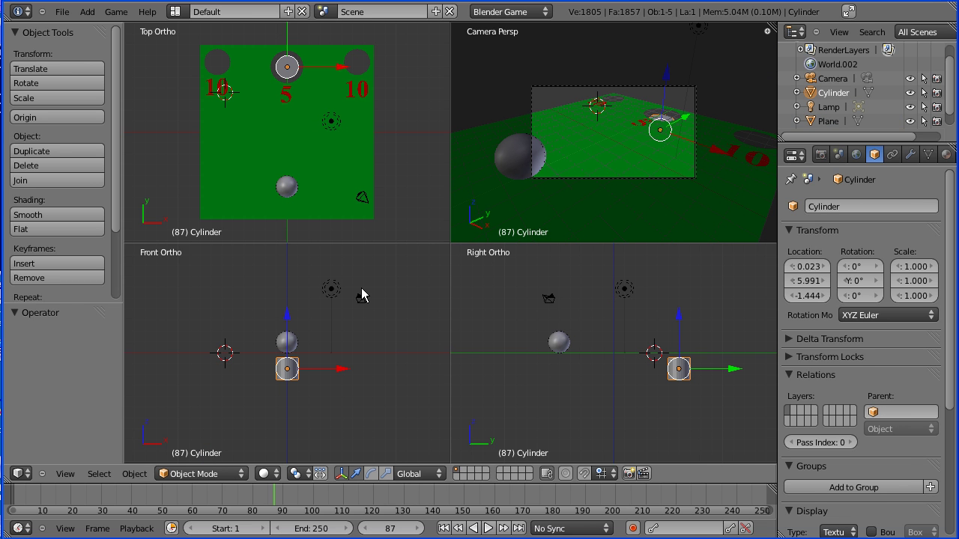
# - Apply the board Plane's scale so it reads 1.000
pyautogui.rightClick(340, 156)
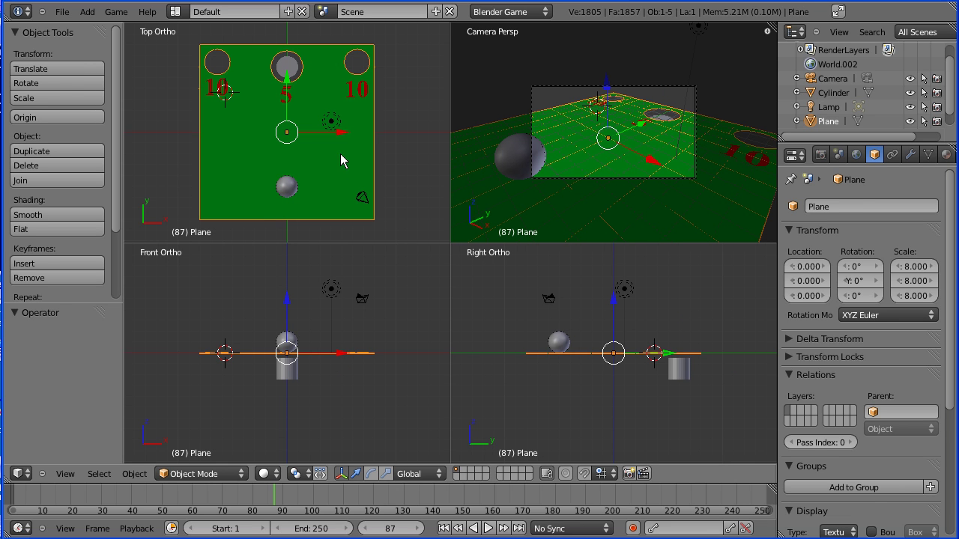
pyautogui.click(135, 474)
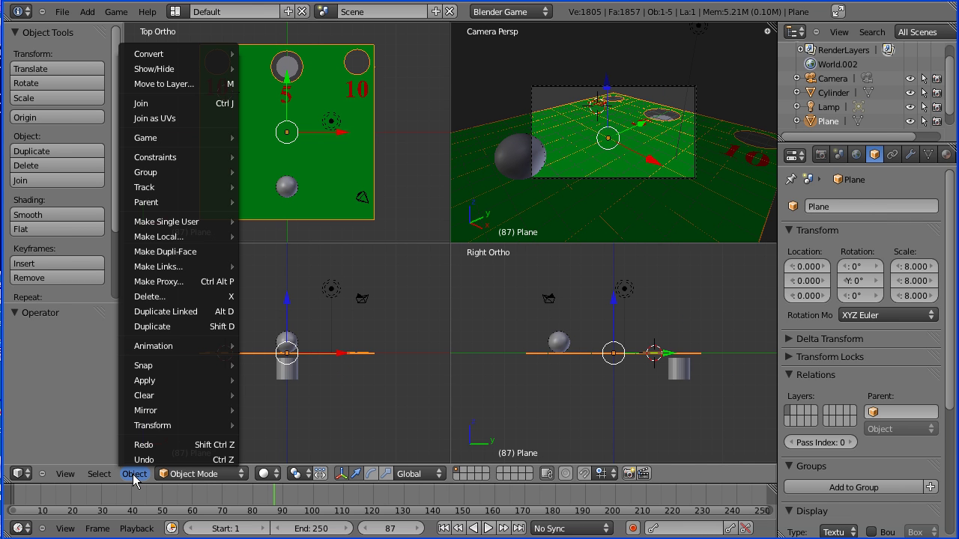
pyautogui.moveTo(160, 381)
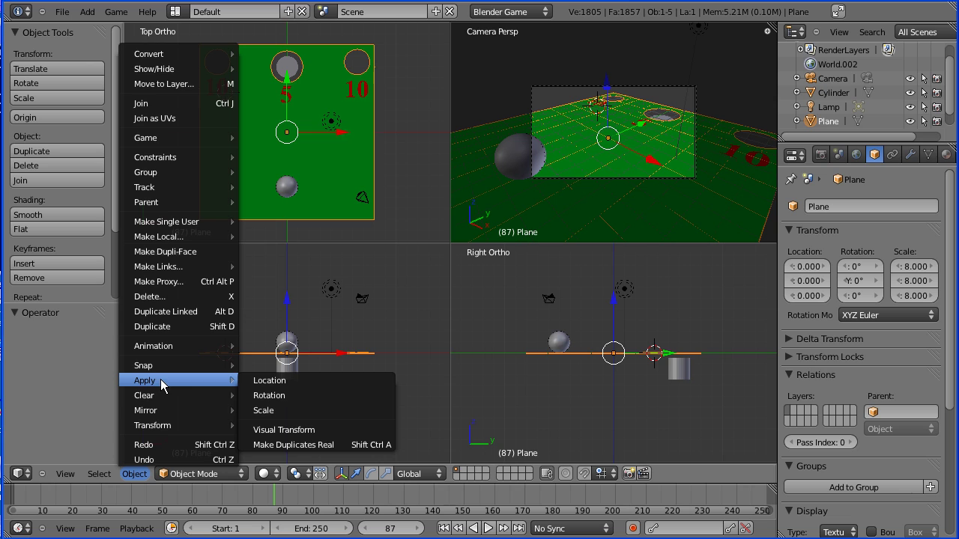
pyautogui.click(305, 410)
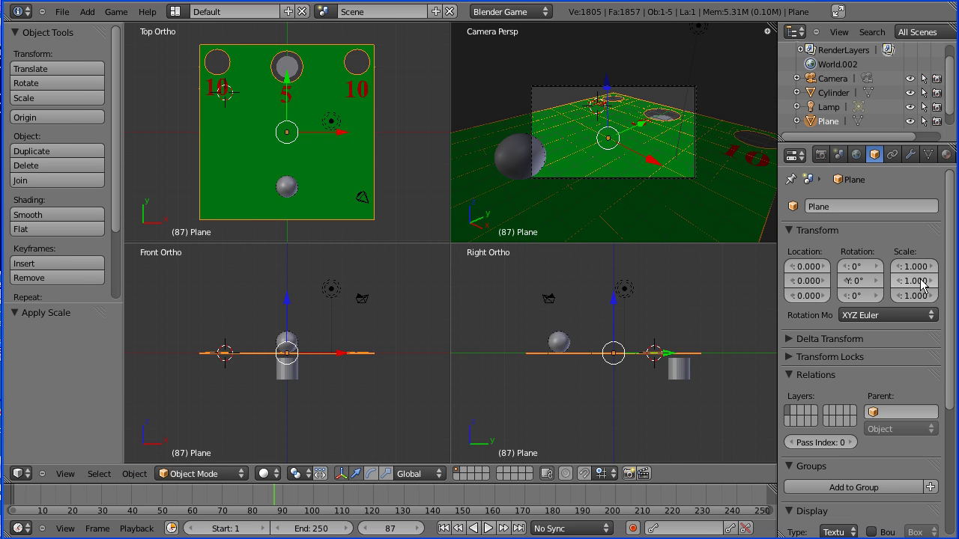
# - Make the Plane the parent of the cylinder under the 5 hole
pyautogui.rightClick(676, 368)
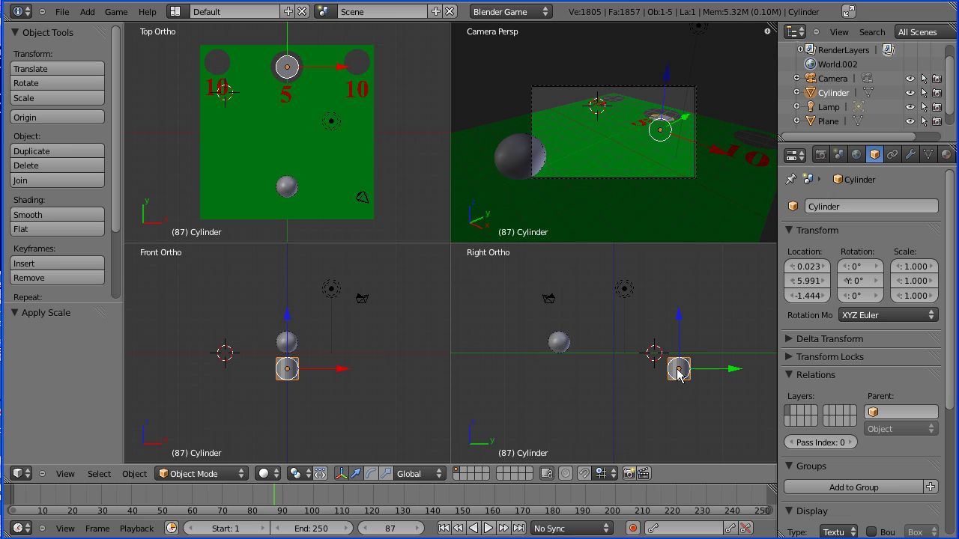
pyautogui.click(878, 409)
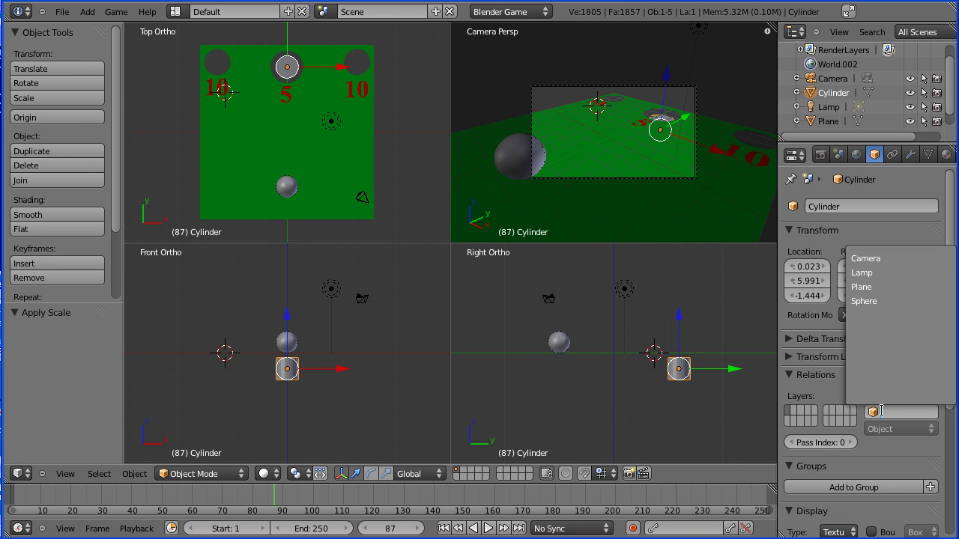
pyautogui.click(876, 287)
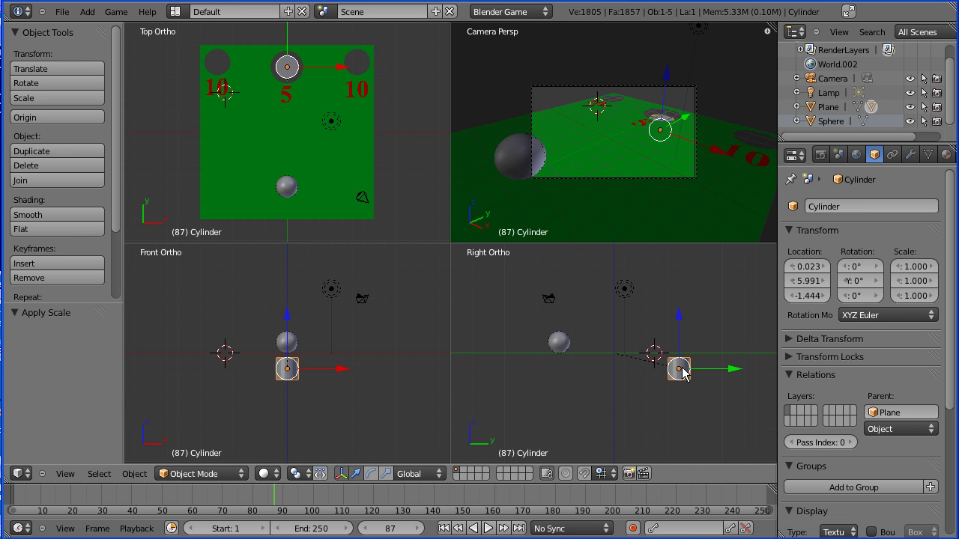
# - Test-tilt the board, undo the rotation, and reselect the cylinder
pyautogui.rightClick(334, 158)
pyautogui.press('r')
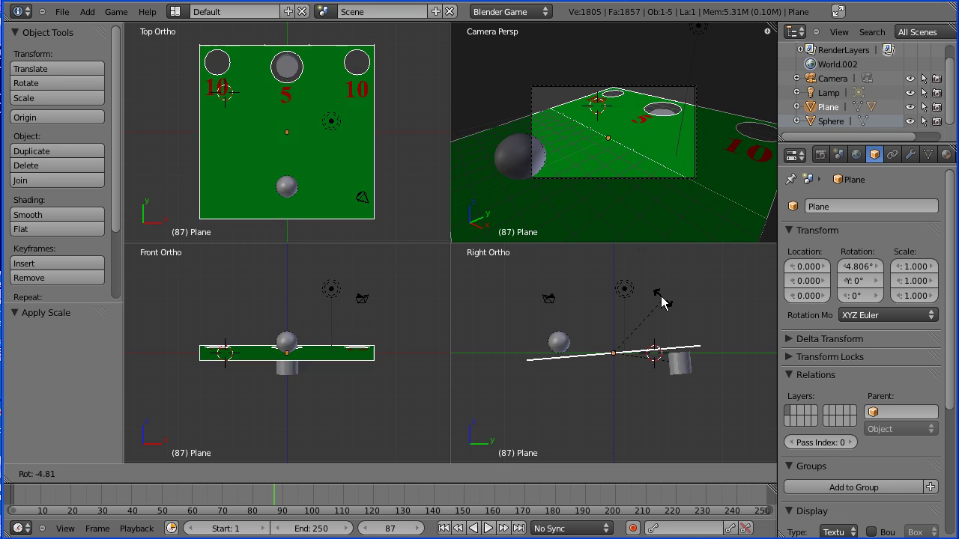
pyautogui.click(653, 288)
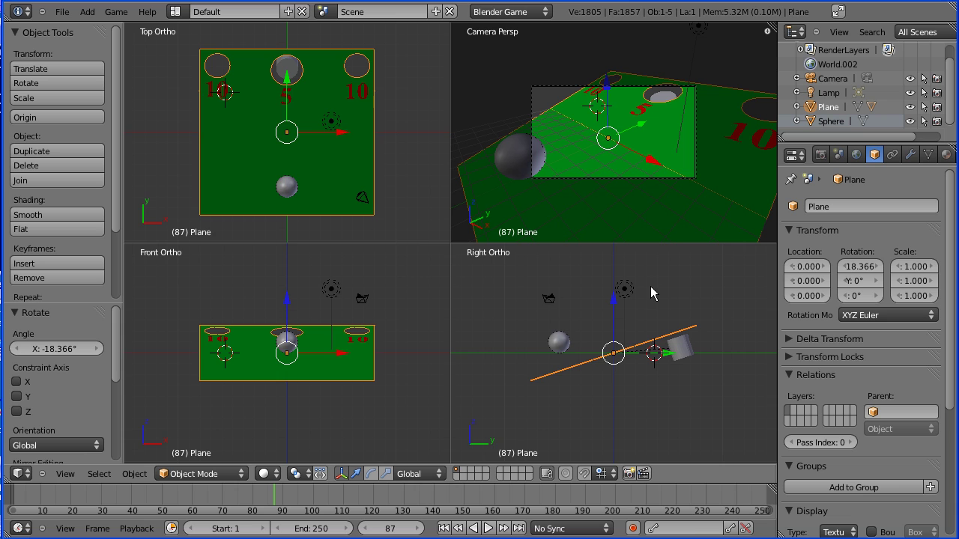
pyautogui.hotkey('ctrl', 'z')
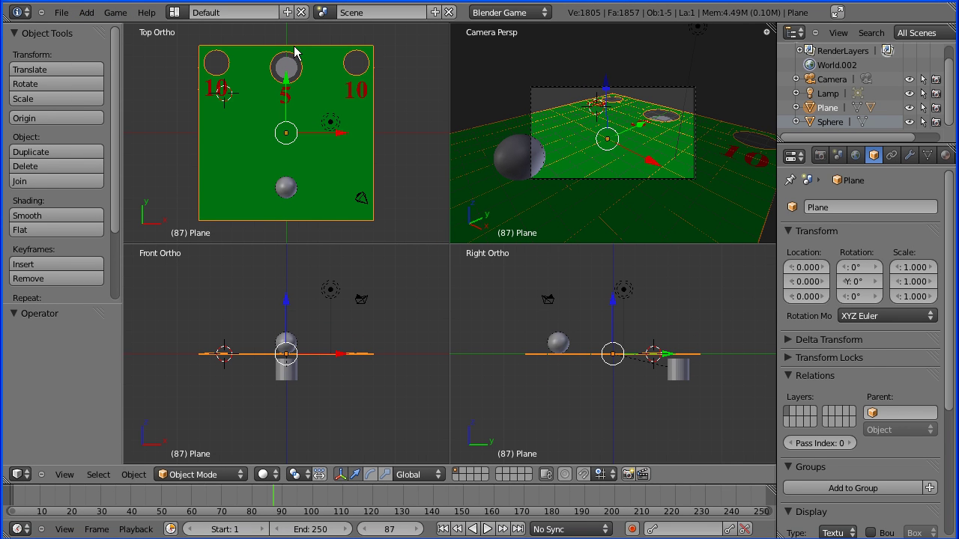
pyautogui.rightClick(285, 67)
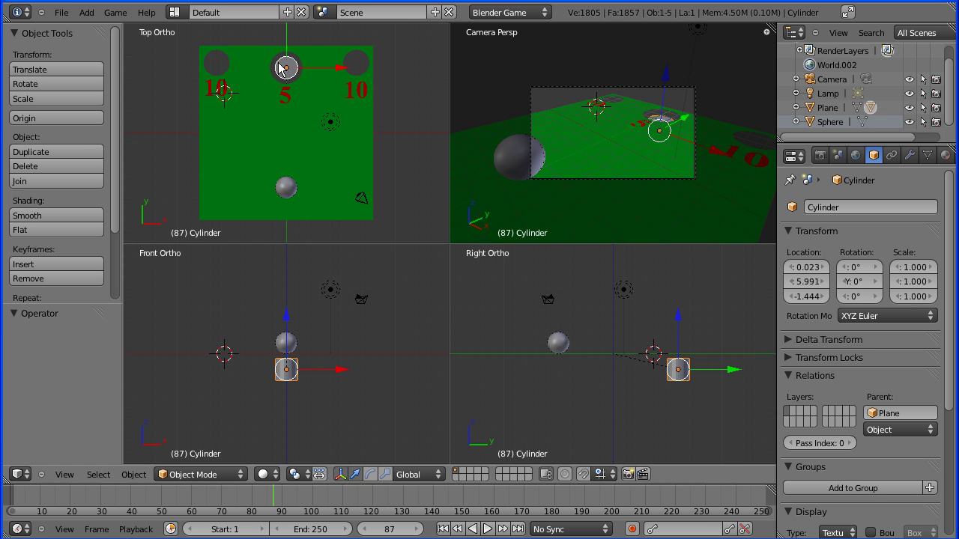
# - Switch the screen layout to Game Logic
pyautogui.click(174, 13)
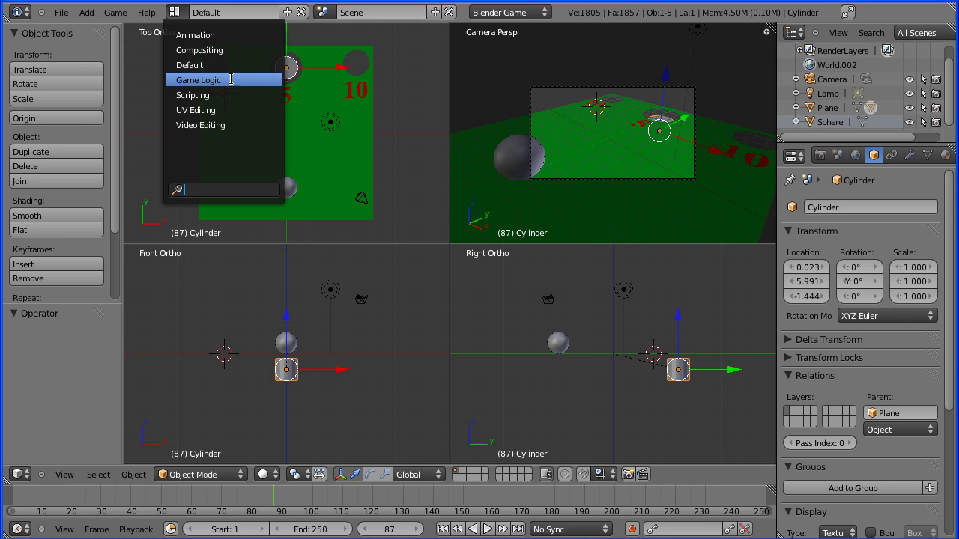
pyautogui.click(259, 80)
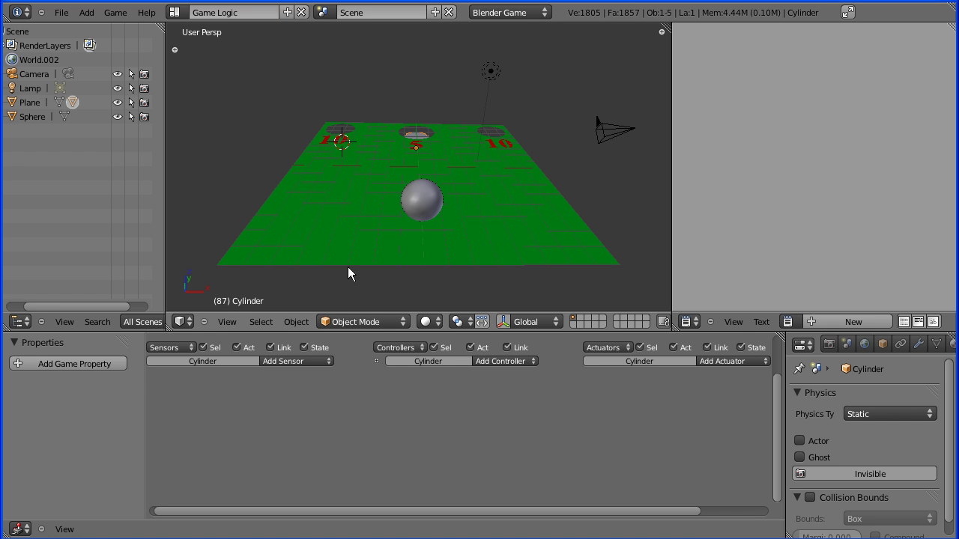
pyautogui.click(306, 361)
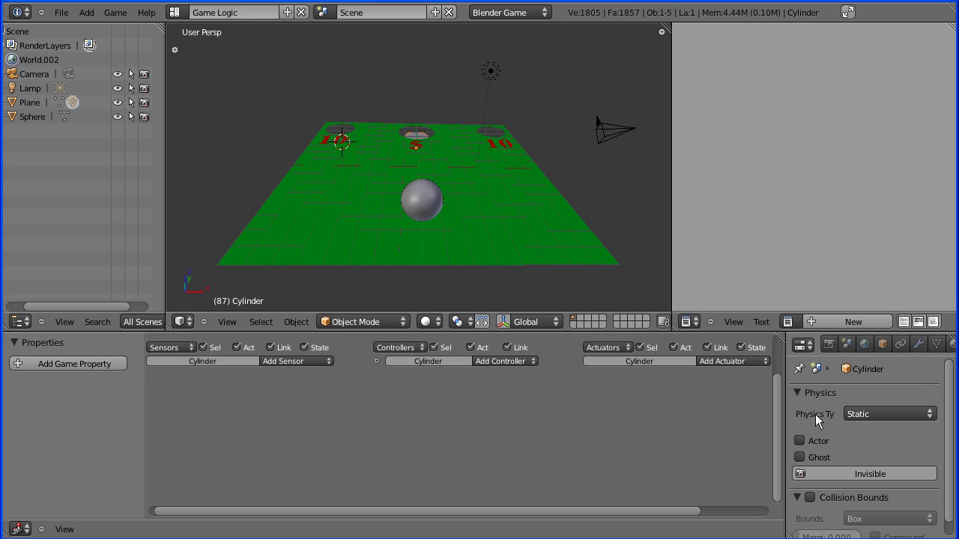
# - Set the cylinder's physics to No Collision and make it invisible in game
pyautogui.click(902, 415)
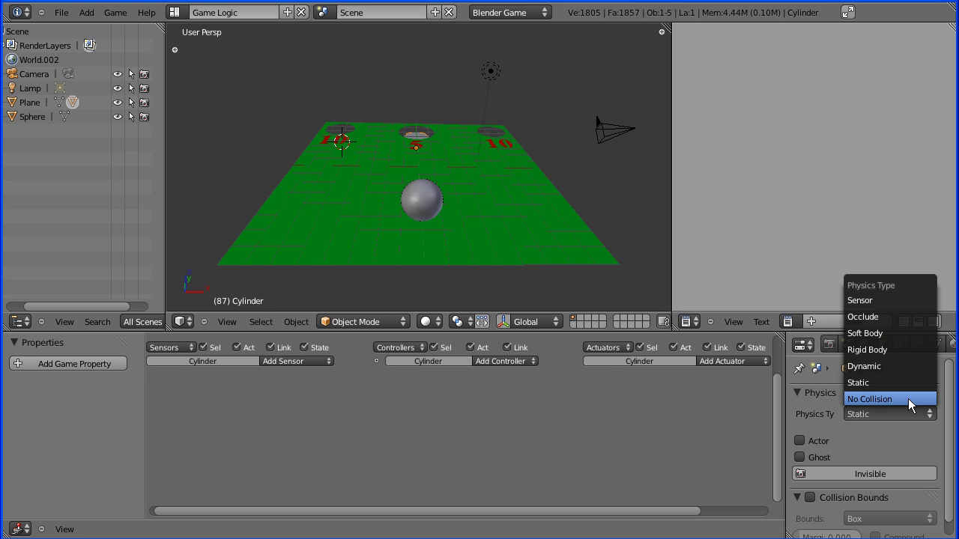
pyautogui.click(908, 398)
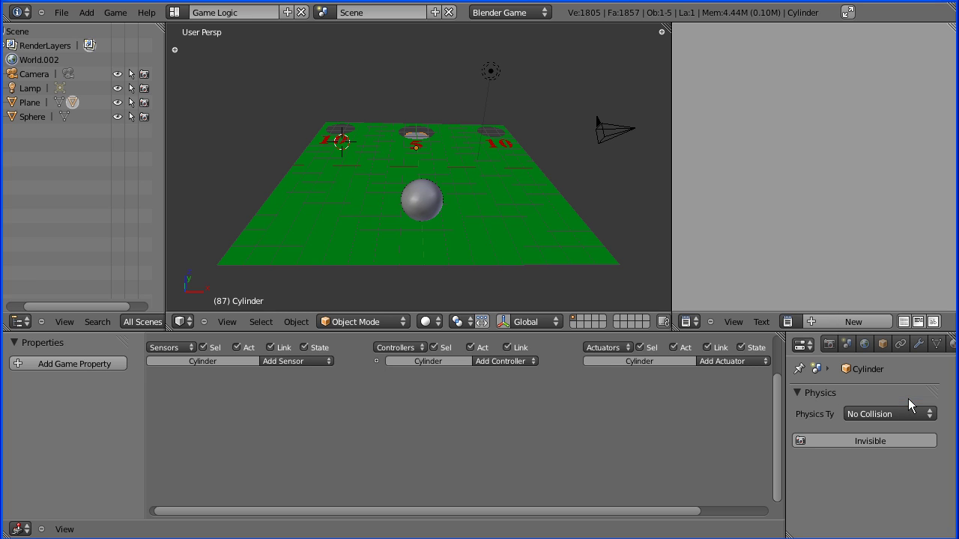
pyautogui.click(859, 441)
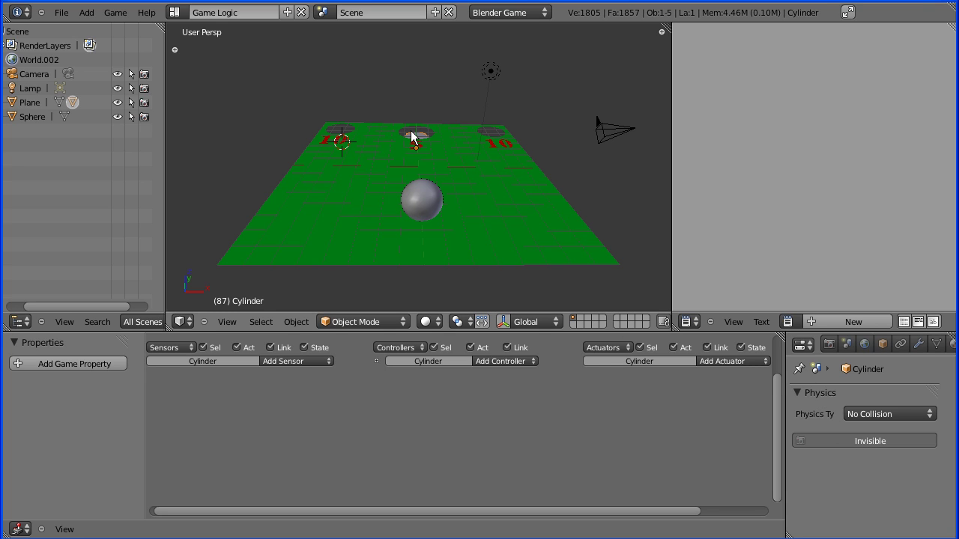
# - Give the cylinder a Near sensor, an And controller and a Message actuator
pyautogui.click(321, 361)
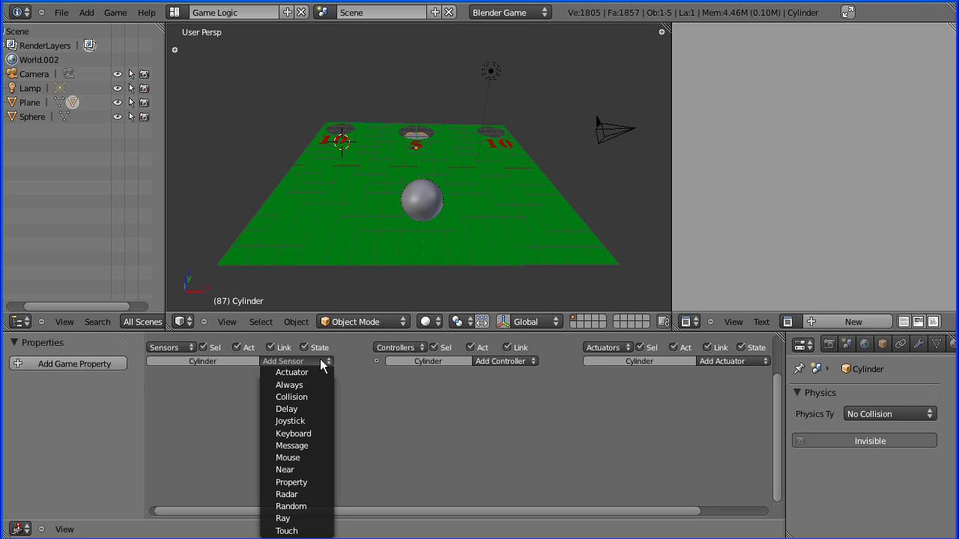
pyautogui.click(323, 470)
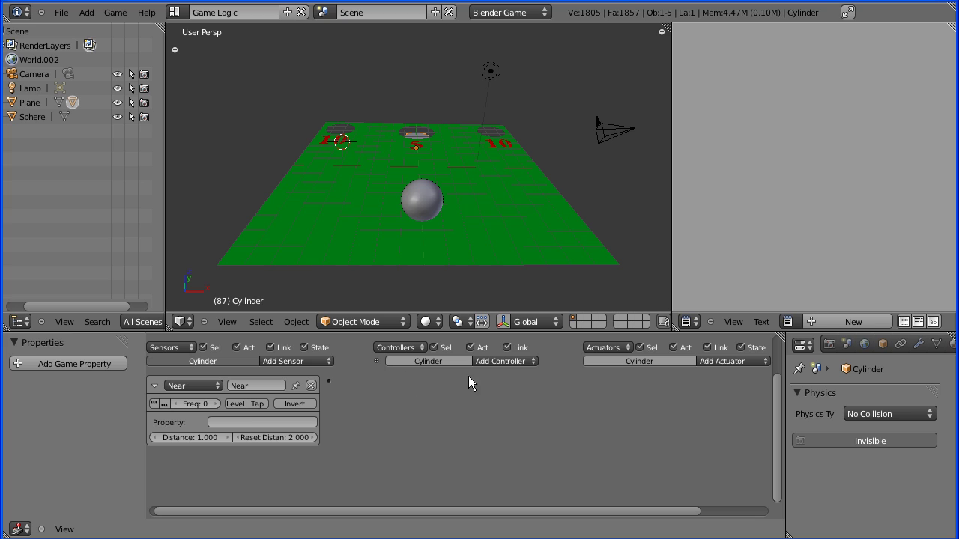
pyautogui.click(505, 362)
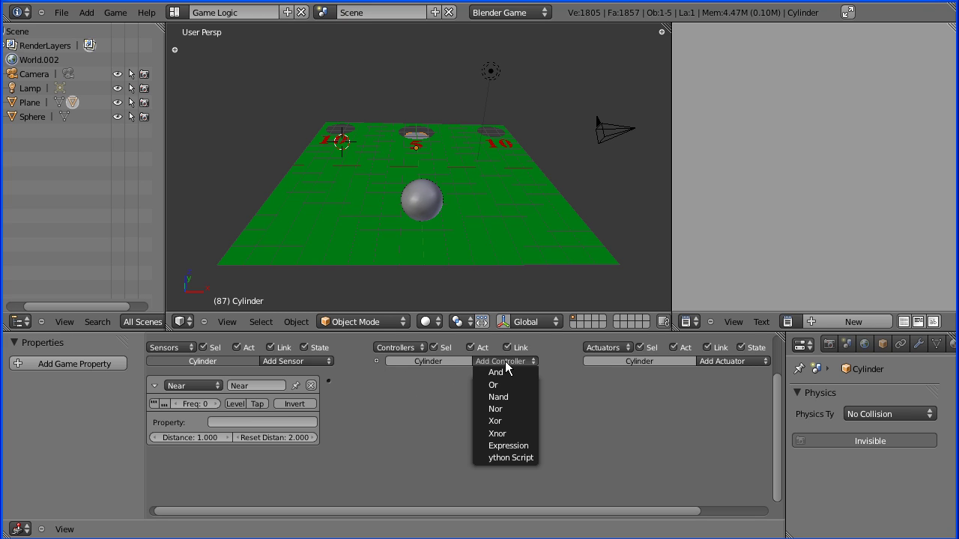
pyautogui.click(512, 372)
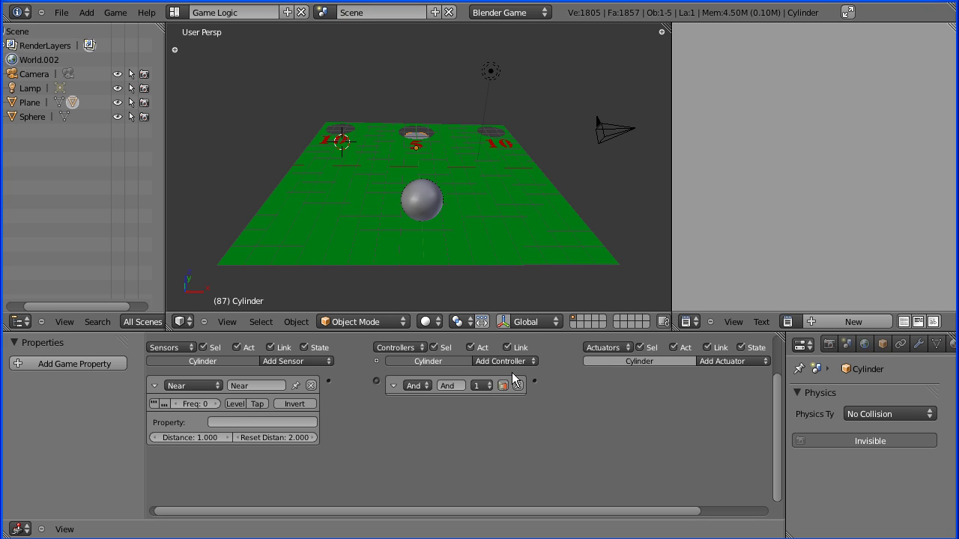
pyautogui.click(750, 361)
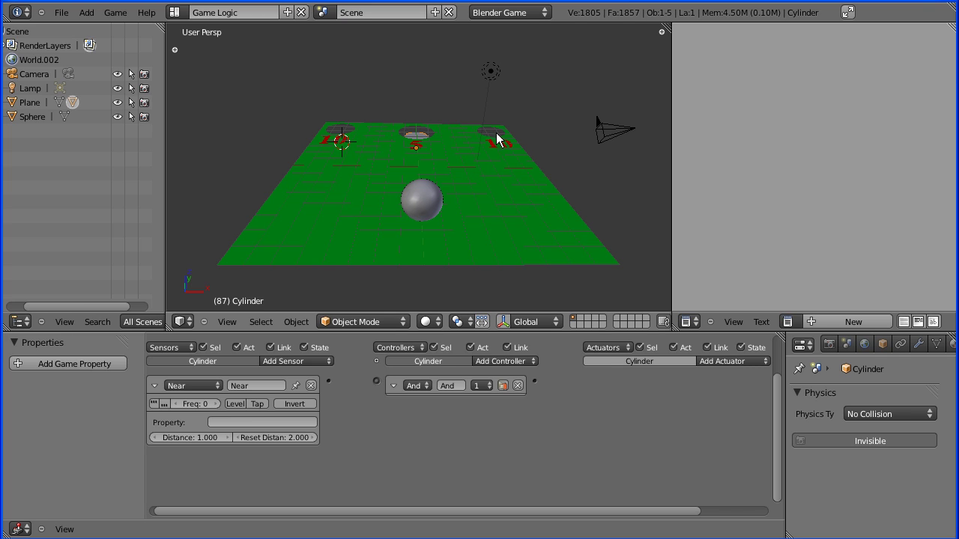
pyautogui.click(747, 360)
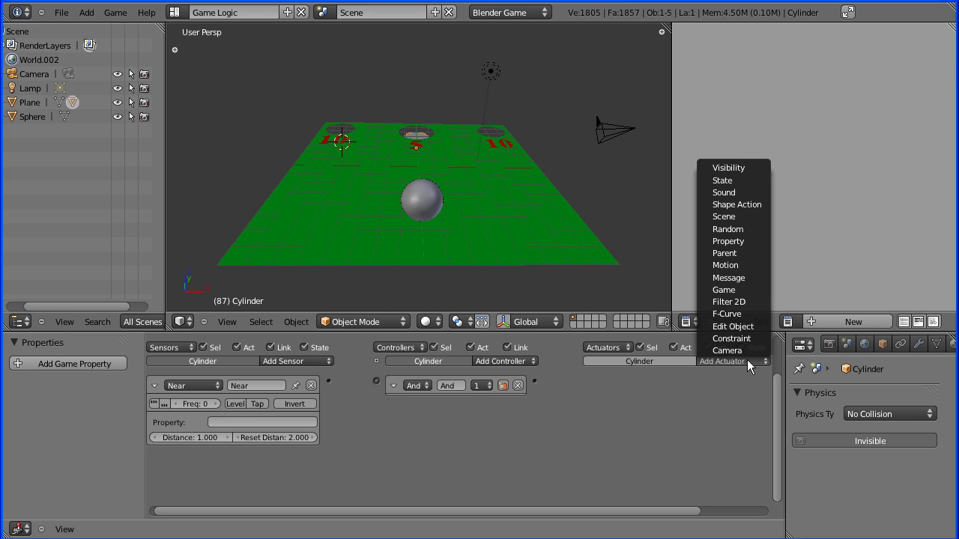
pyautogui.click(760, 277)
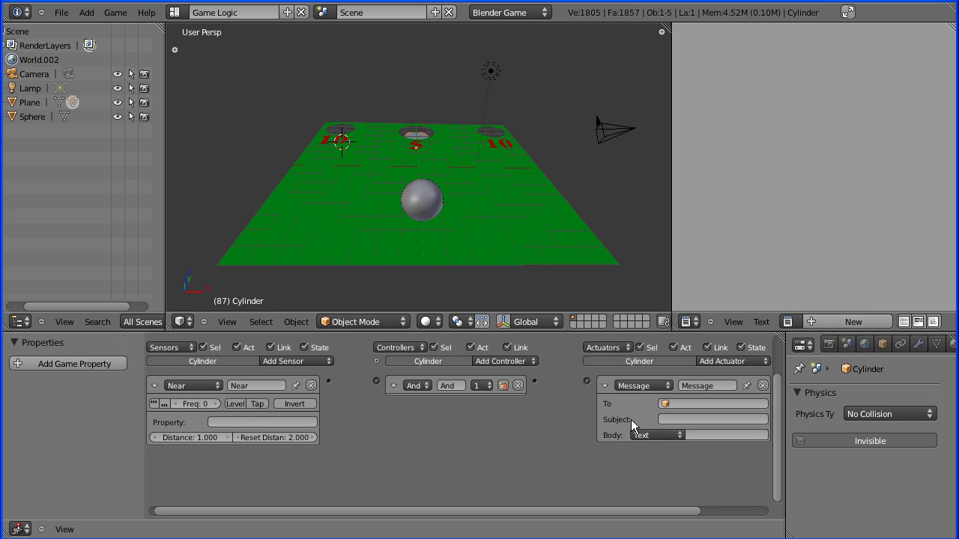
# - Set the message subject to hit5, name the actuator sendhit5, and wire the three bricks
pyautogui.click(672, 419)
pyautogui.write('hit5')
pyautogui.press('Return')
pyautogui.click(708, 387)
pyautogui.write('sendhit5')
pyautogui.press('Return')
pyautogui.moveTo(373, 382); pyautogui.dragTo(376, 383)
pyautogui.moveTo(586, 379); pyautogui.dragTo(588, 380)
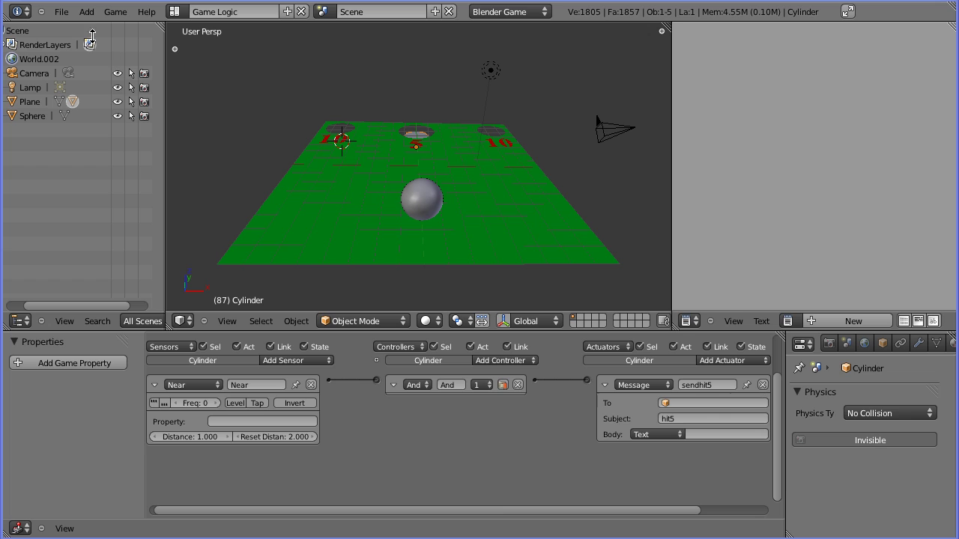
# - Add an Empty and place it above and to the left of the board
pyautogui.click(89, 13)
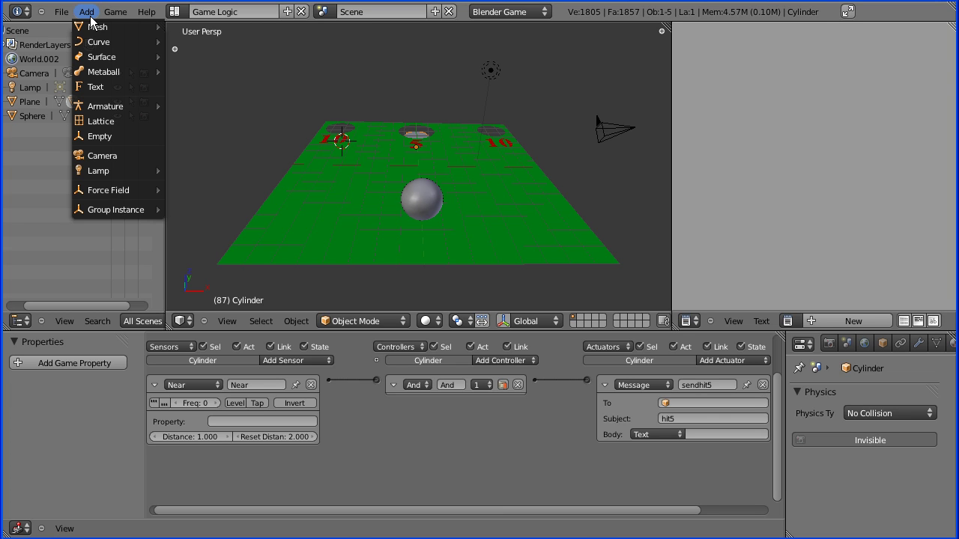
pyautogui.click(91, 17)
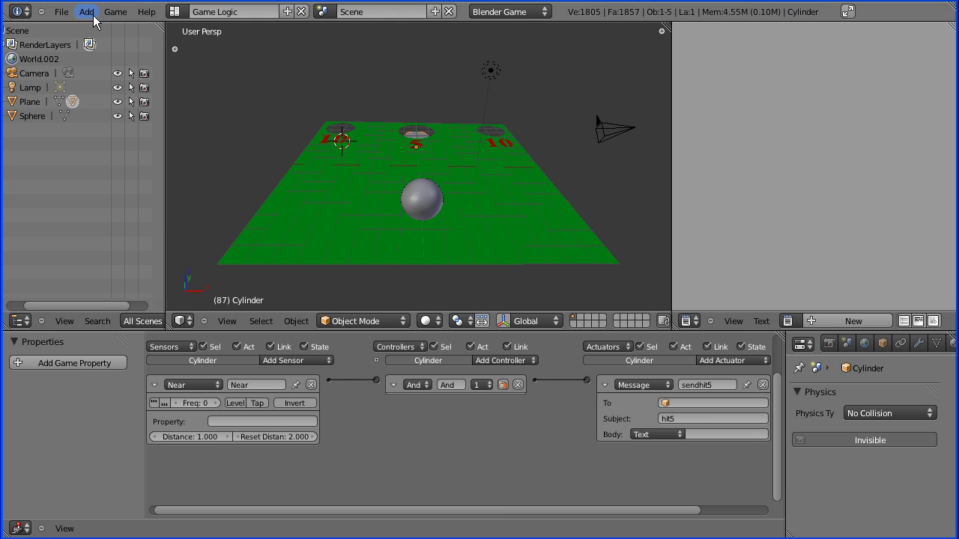
pyautogui.click(90, 14)
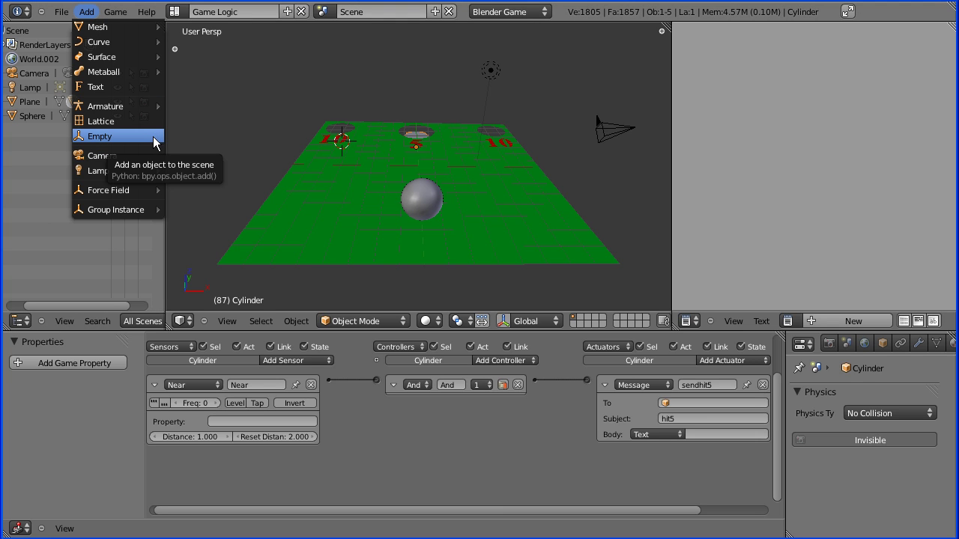
pyautogui.click(146, 134)
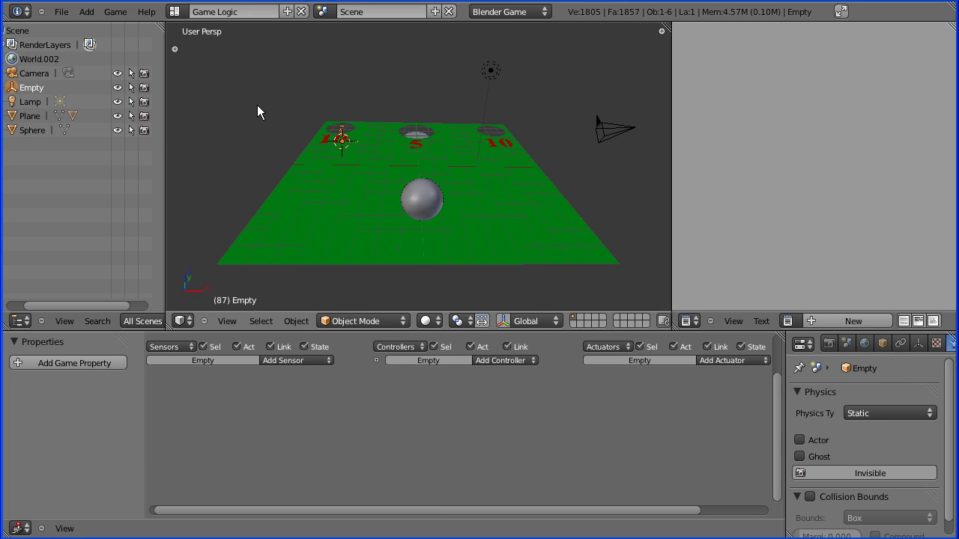
pyautogui.press('g')
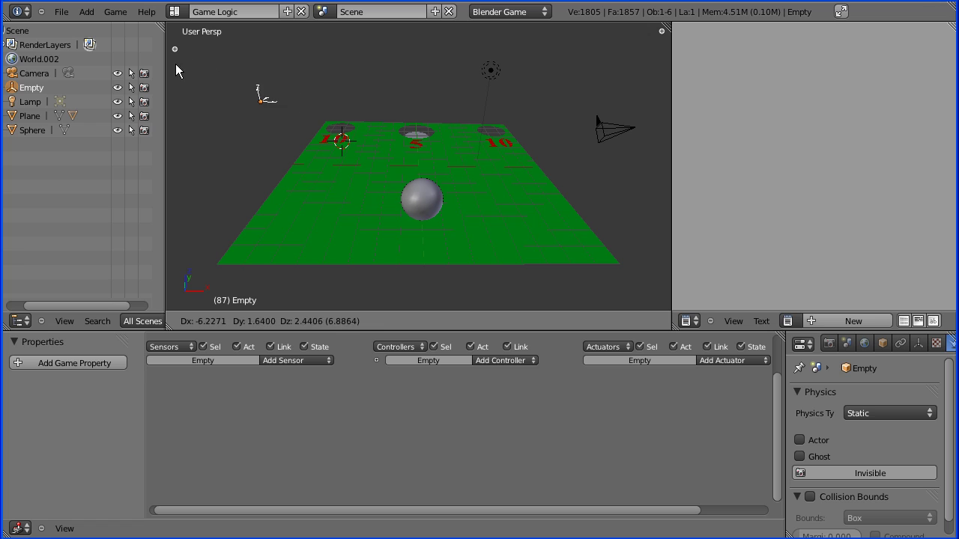
pyautogui.click(167, 51)
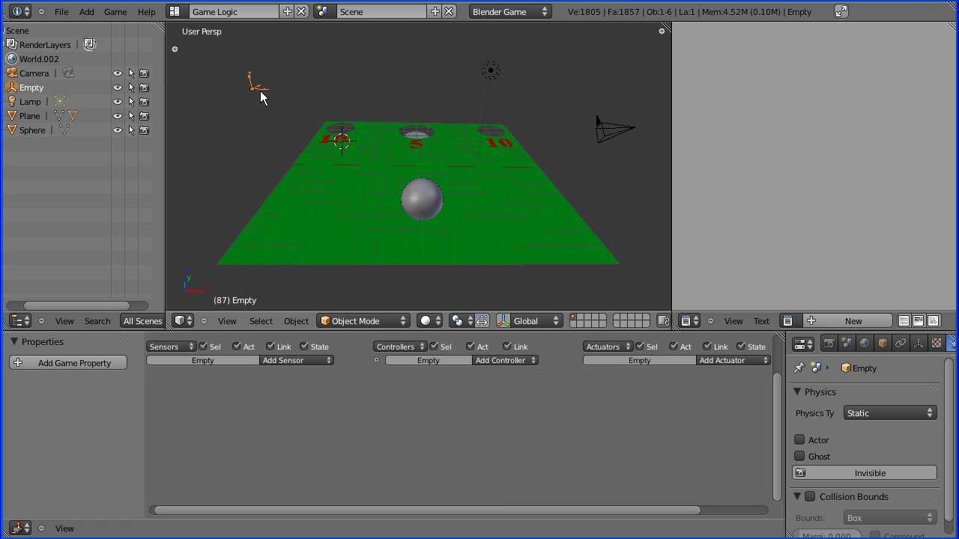
# - Add an Integer game property named score to the Empty with its debug display on
pyautogui.click(19, 363)
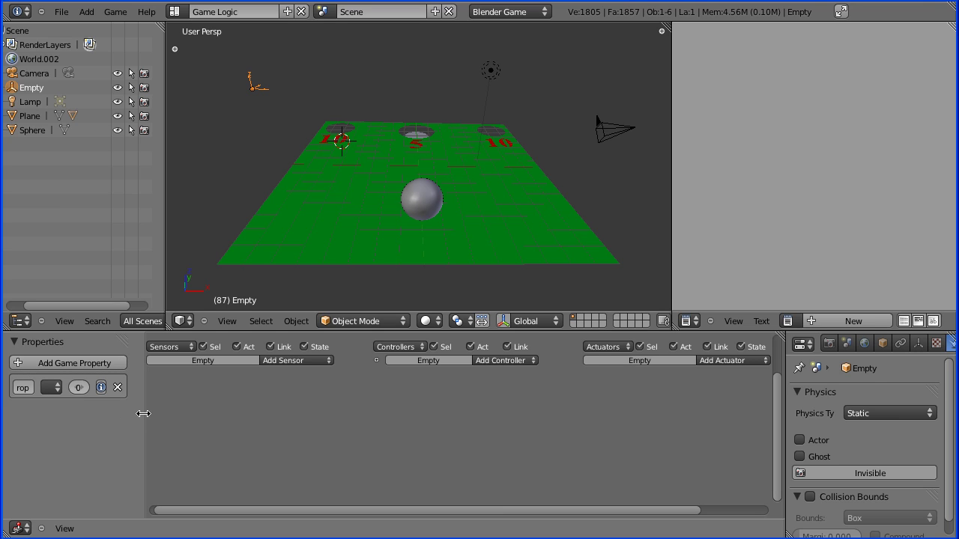
pyautogui.moveTo(143, 414); pyautogui.dragTo(186, 413)
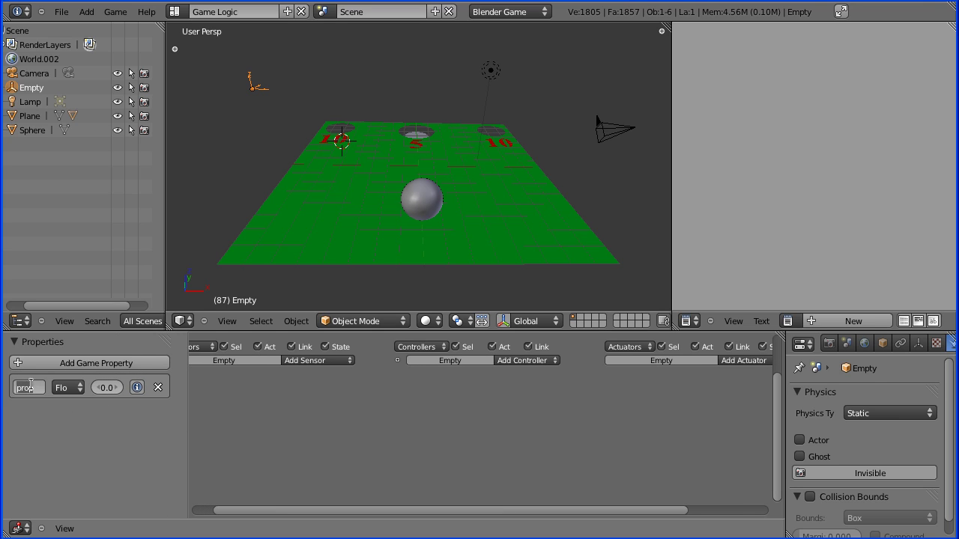
pyautogui.write('score')
pyautogui.click(76, 388)
pyautogui.click(77, 389)
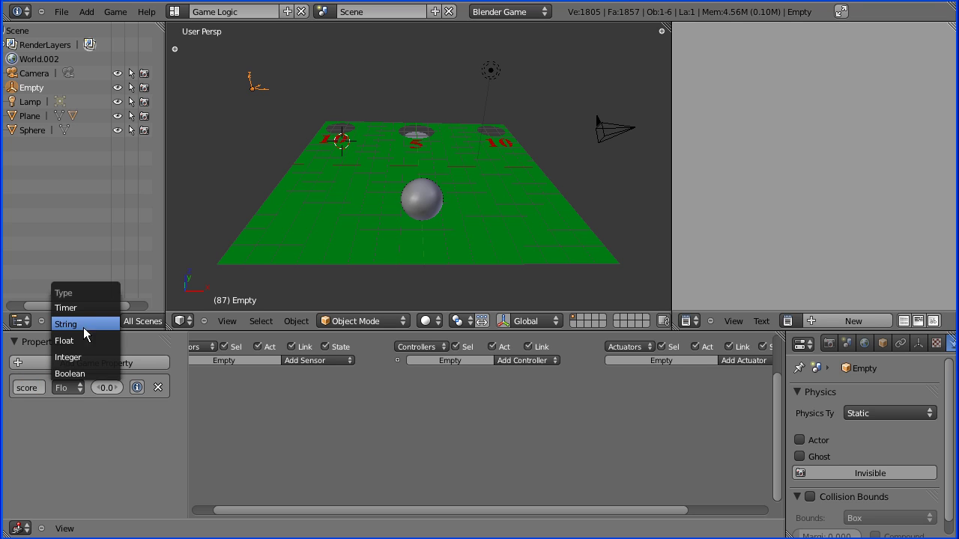
pyautogui.click(103, 357)
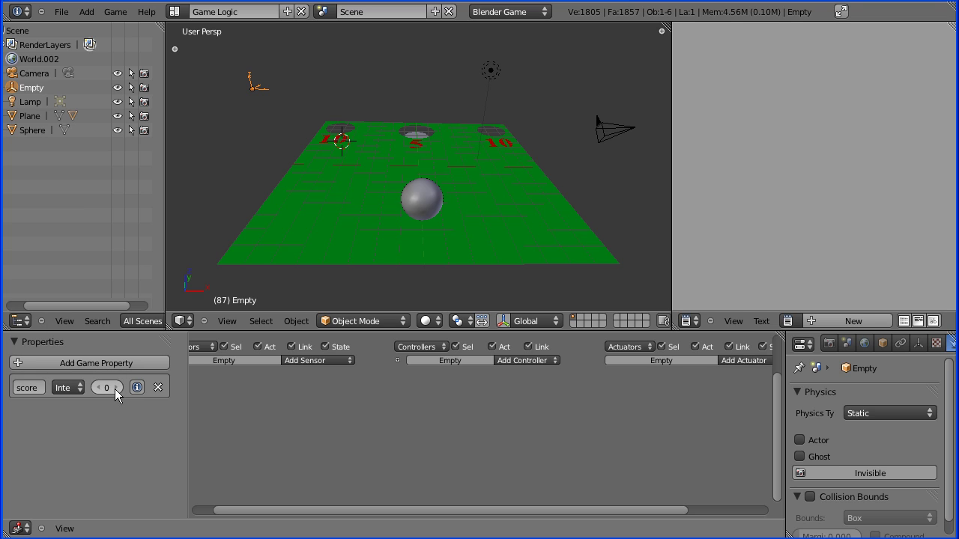
pyautogui.click(137, 389)
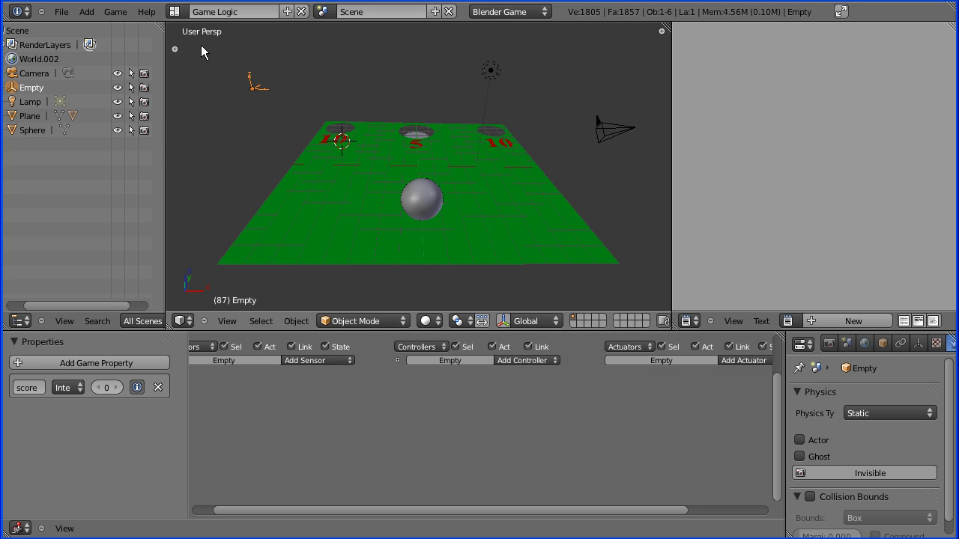
# - Enable Show Debug Properties in the Game menu
pyautogui.click(117, 13)
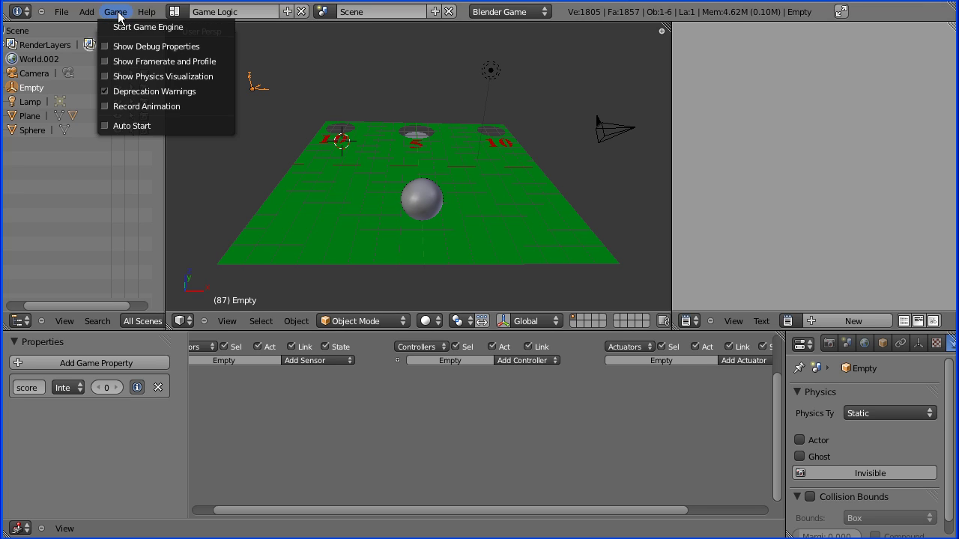
pyautogui.click(106, 48)
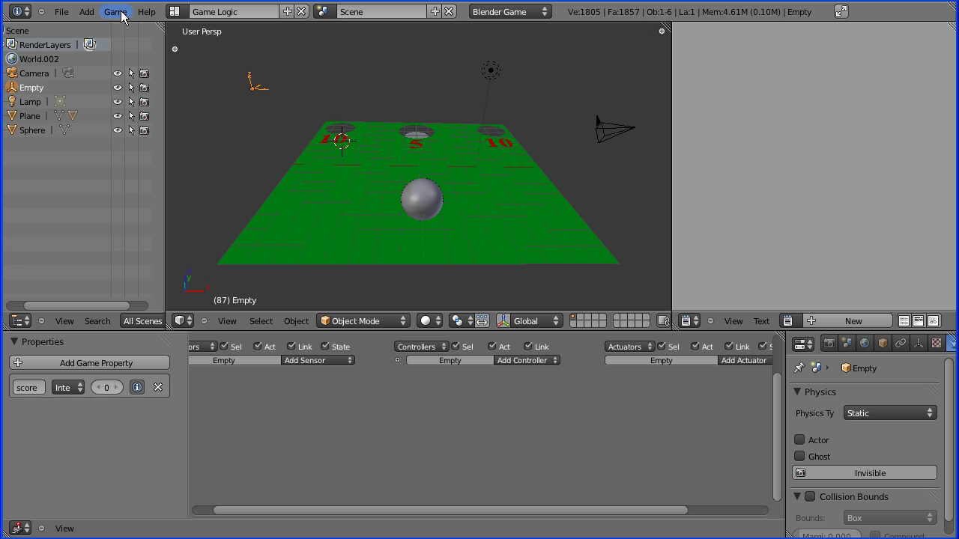
pyautogui.click(116, 12)
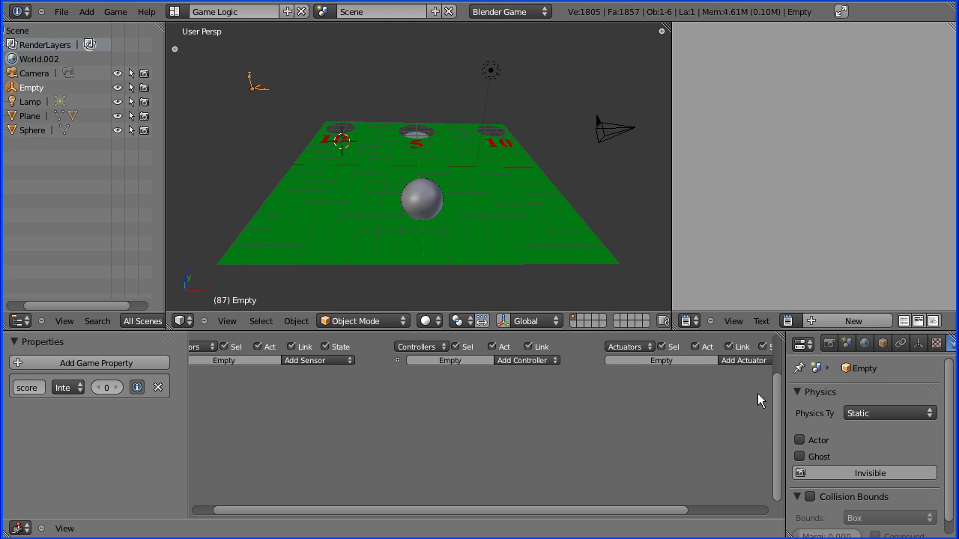
# - Rename the Empty to Game and widen the logic bricks area
pyautogui.click(882, 343)
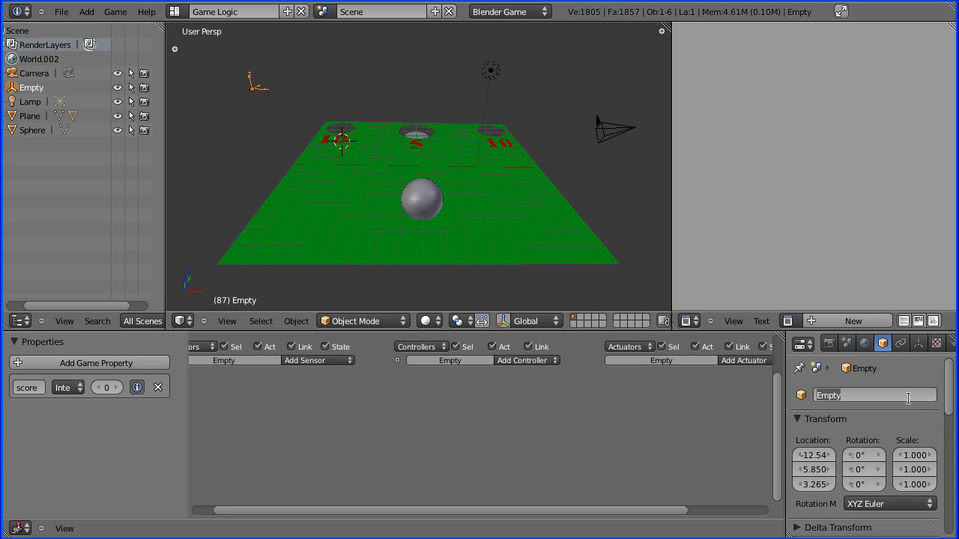
pyautogui.write('Gaime')
pyautogui.press('BackSpace')
pyautogui.press('BackSpace')
pyautogui.press('BackSpace')
pyautogui.write('me')
pyautogui.press('Return')
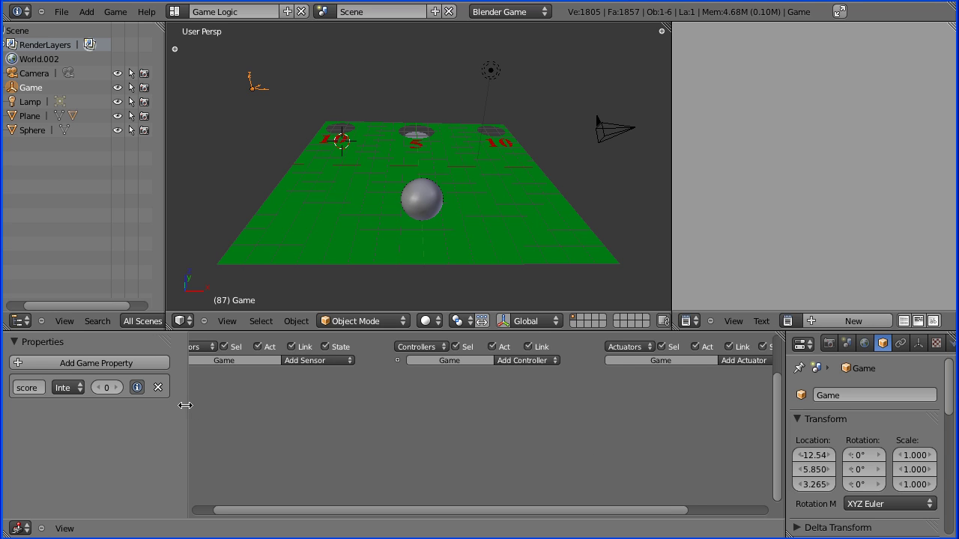
pyautogui.moveTo(186, 403); pyautogui.dragTo(141, 420)
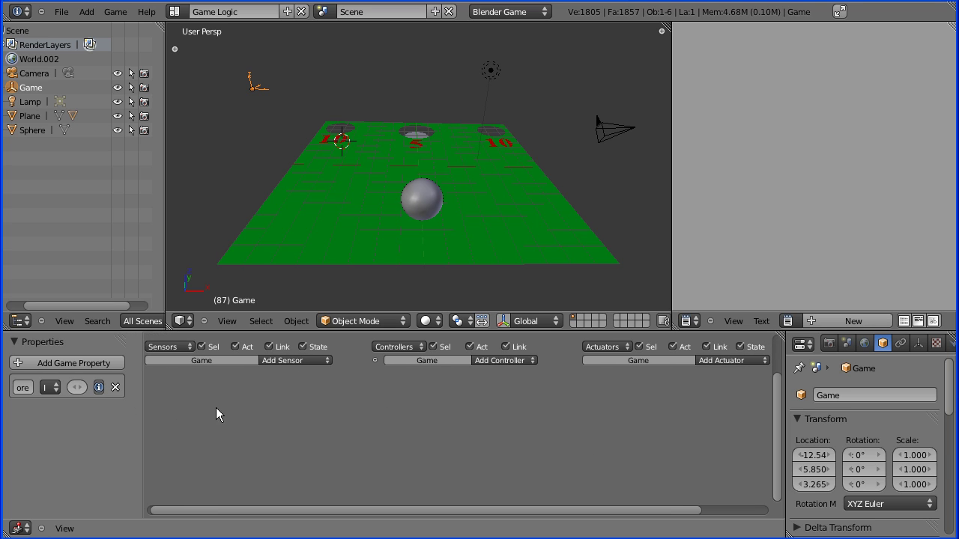
# - Add a Message sensor with subject hit5 to Game and rename it recievehit5
pyautogui.click(313, 361)
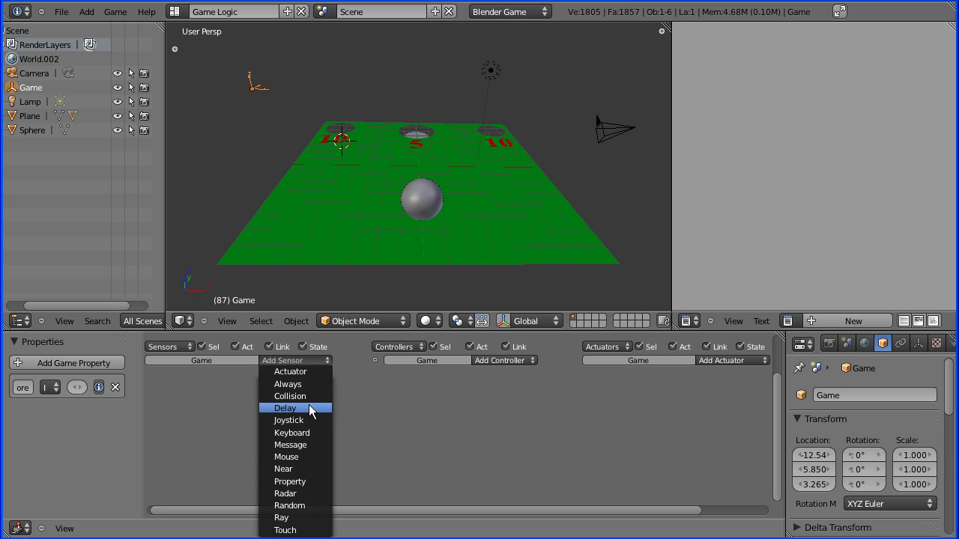
pyautogui.click(311, 444)
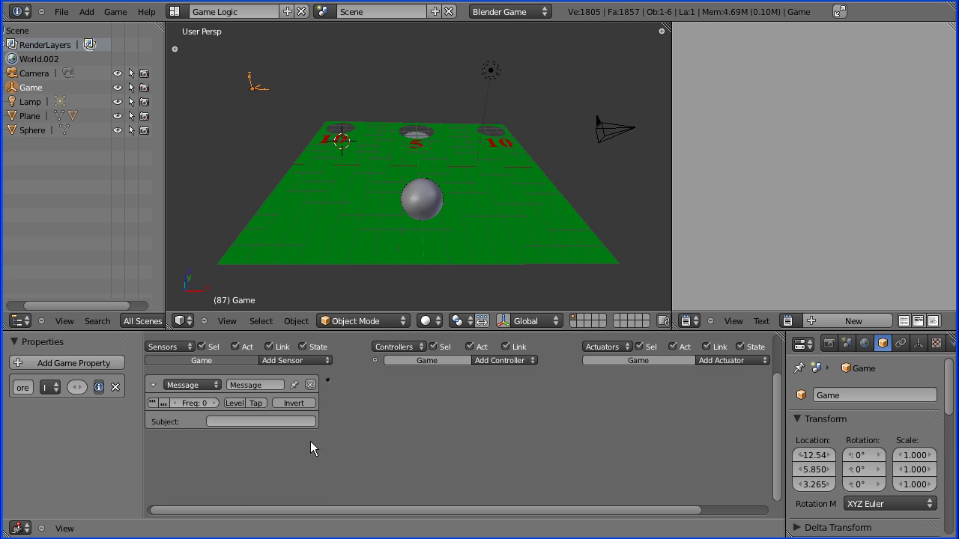
pyautogui.click(226, 421)
pyautogui.write('hit5')
pyautogui.press('Return')
pyautogui.click(252, 384)
pyautogui.write('recievhit5e')
# - Add an And controller and a Property actuator that adds 5 to score
pyautogui.click(522, 363)
pyautogui.click(521, 371)
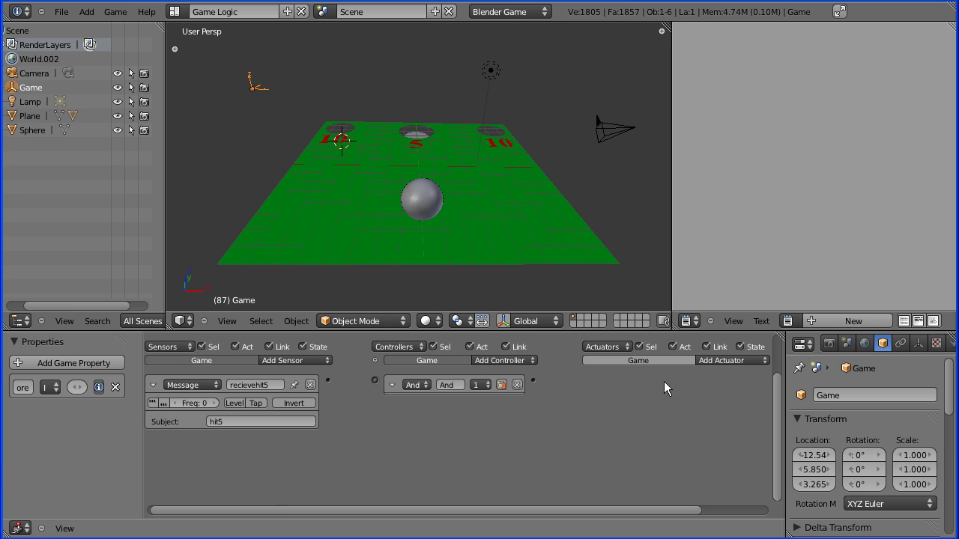
pyautogui.click(739, 360)
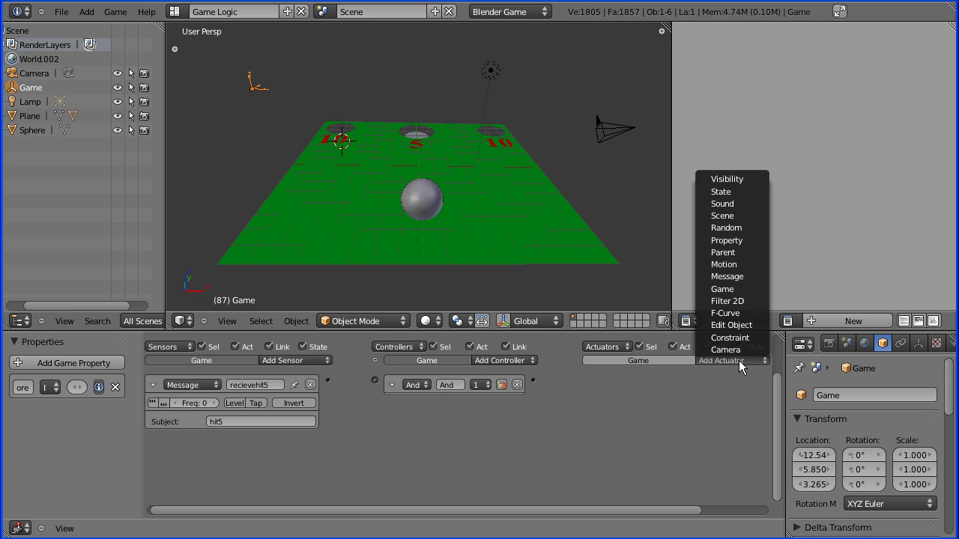
pyautogui.click(753, 240)
pyautogui.click(721, 403)
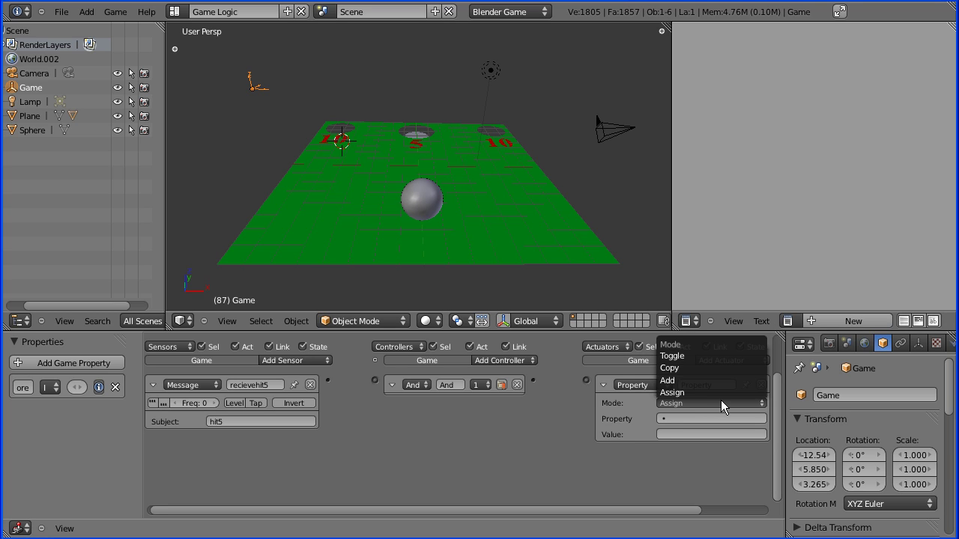
pyautogui.click(717, 381)
pyautogui.click(682, 431)
pyautogui.write('5')
pyautogui.click(682, 418)
pyautogui.click(672, 306)
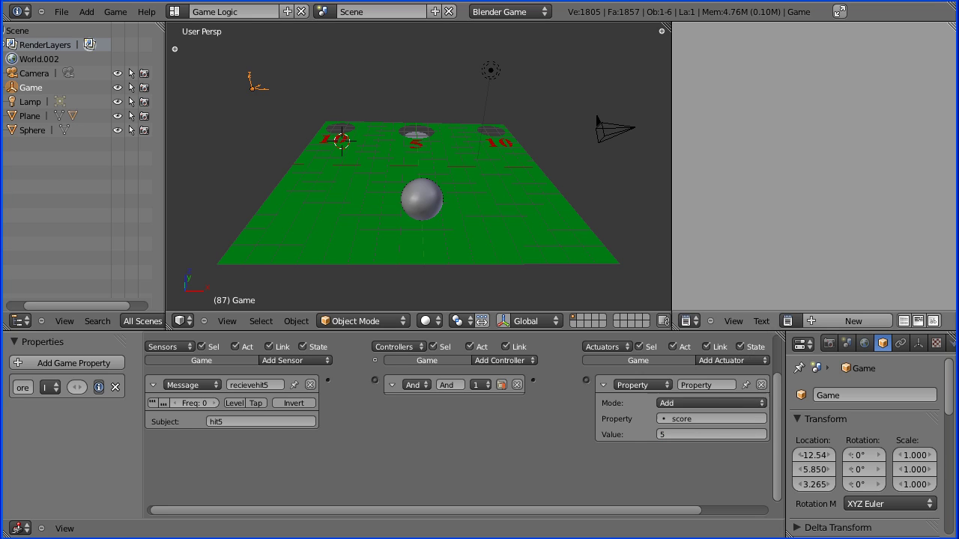
# - Name the actuator scoreadd5 and wire sensor, controller and actuator together
pyautogui.click(700, 385)
pyautogui.write('score')
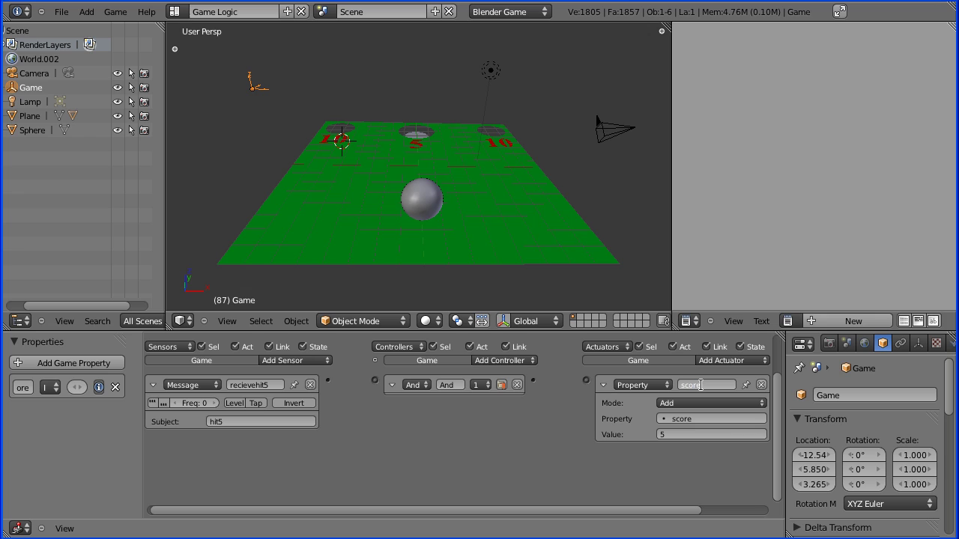
pyautogui.write('add5')
pyautogui.click(328, 380)
pyautogui.moveTo(376, 380); pyautogui.dragTo(375, 380)
pyautogui.moveTo(585, 380); pyautogui.dragTo(587, 380)
pyautogui.click(829, 343)
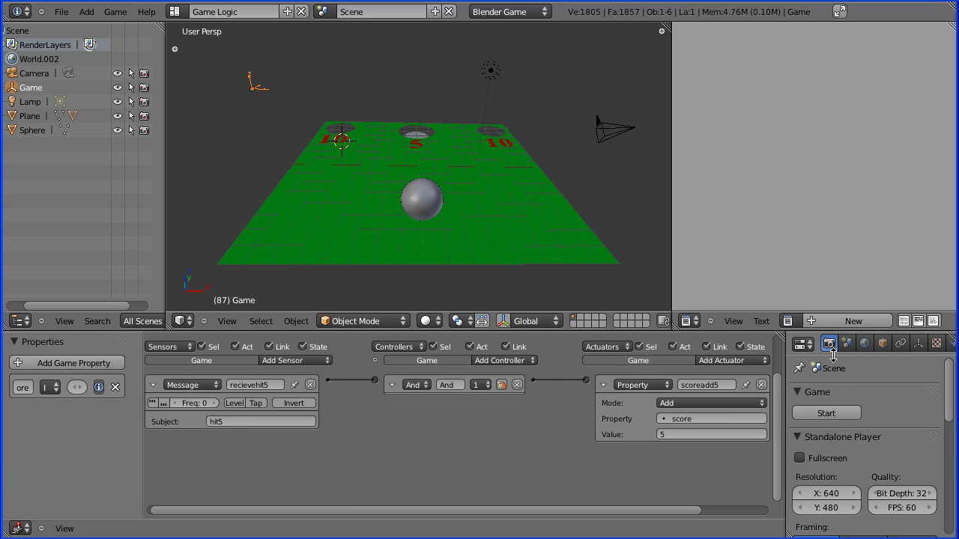
pyautogui.click(830, 413)
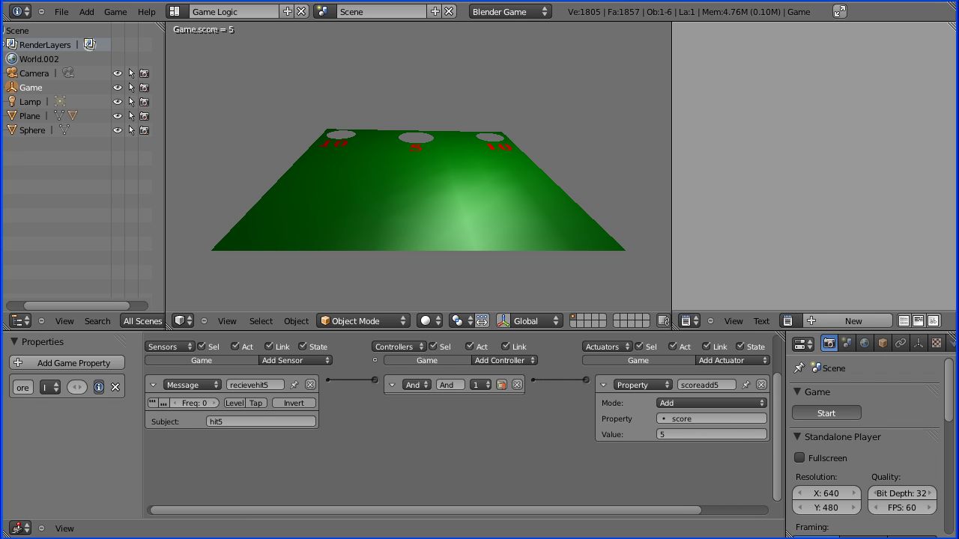
pyautogui.press('Escape')
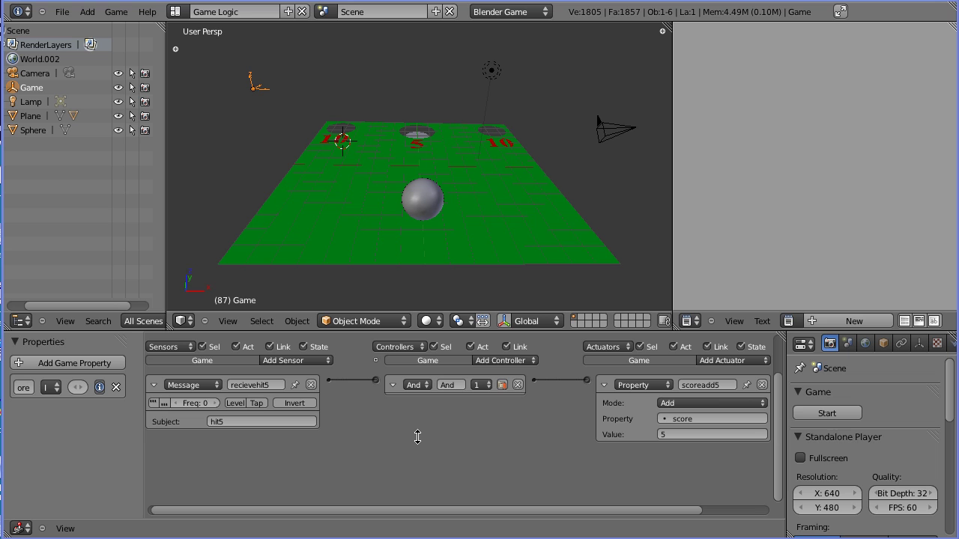
# - Select the cylinder under the 5 hole and collapse its Near sensor and sendhit5 actuator
pyautogui.rightClick(414, 129)
pyautogui.rightClick(418, 139)
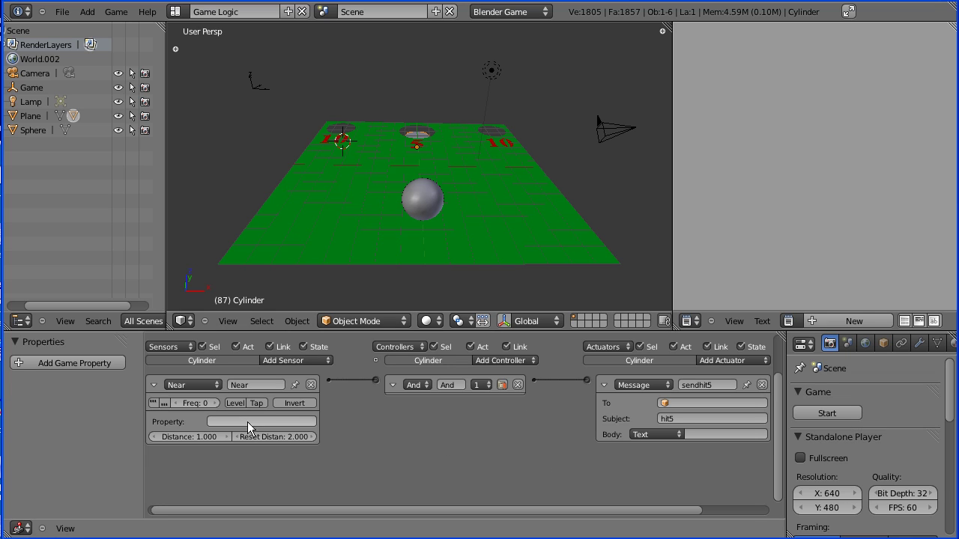
pyautogui.click(155, 386)
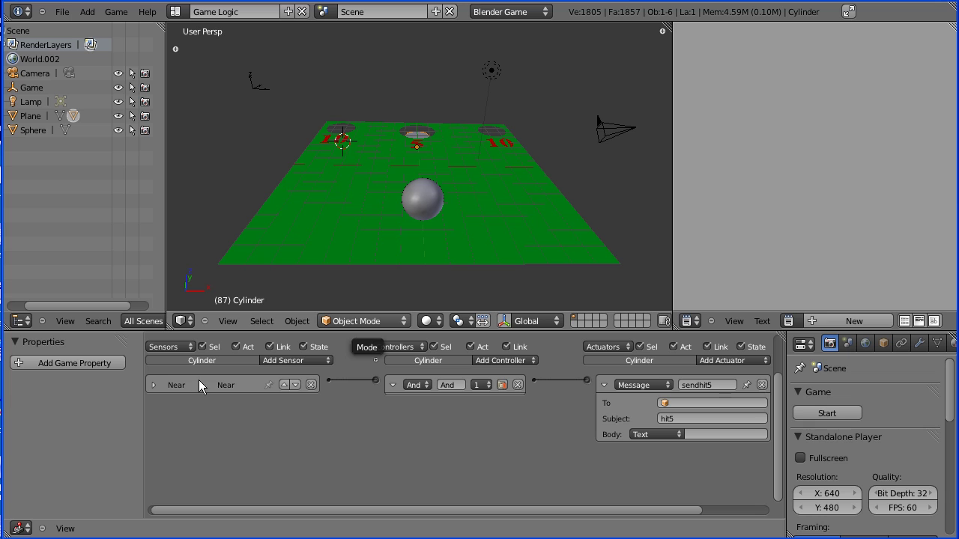
pyautogui.click(154, 386)
pyautogui.click(153, 385)
pyautogui.click(603, 384)
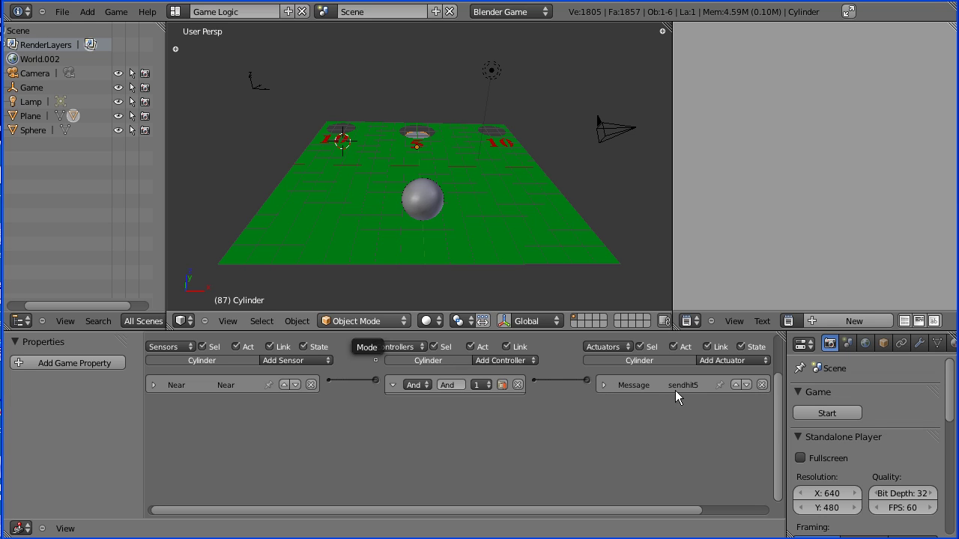
# - Add a Scene actuator named restart set to Restart and wire the And controller to it
pyautogui.click(728, 361)
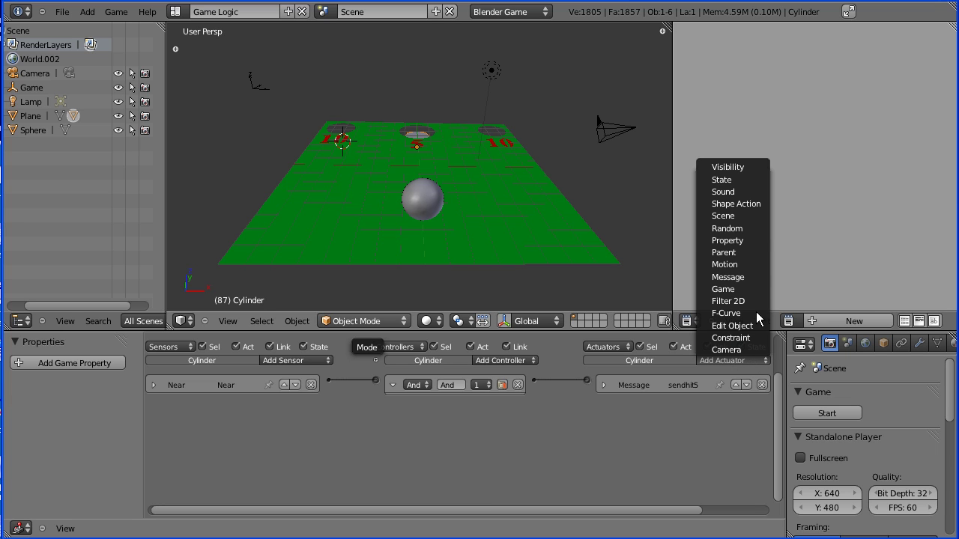
pyautogui.click(755, 217)
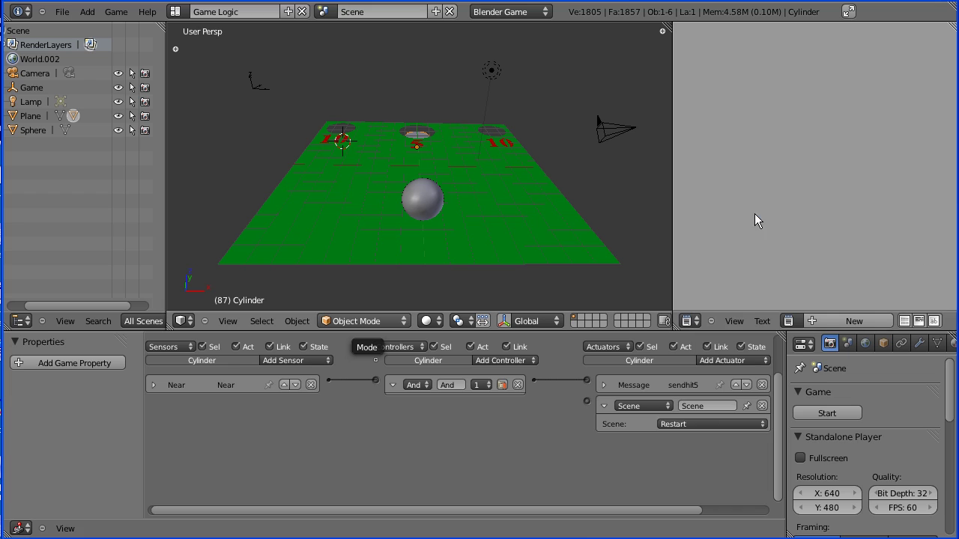
pyautogui.click(696, 422)
pyautogui.click(695, 414)
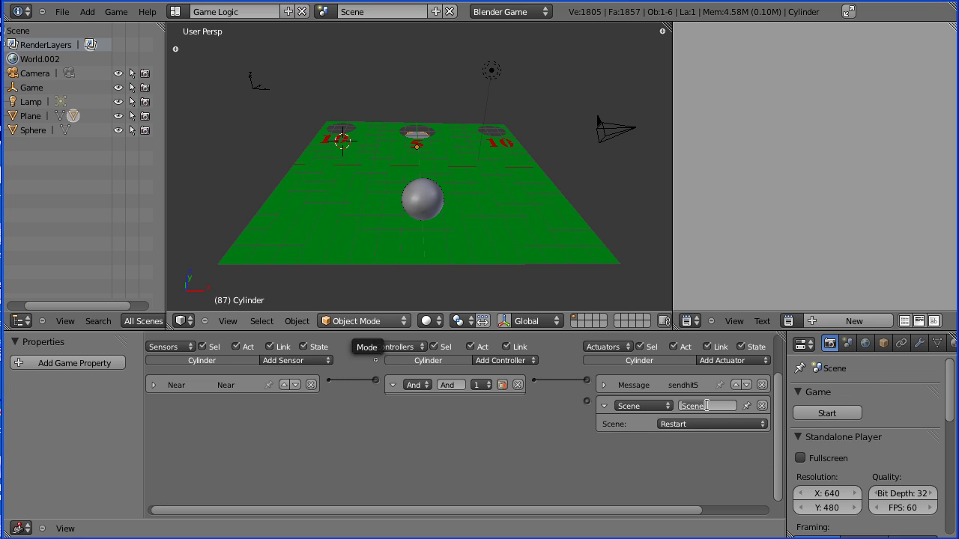
pyautogui.write('restart')
pyautogui.press('Return')
pyautogui.moveTo(534, 380); pyautogui.dragTo(587, 401)
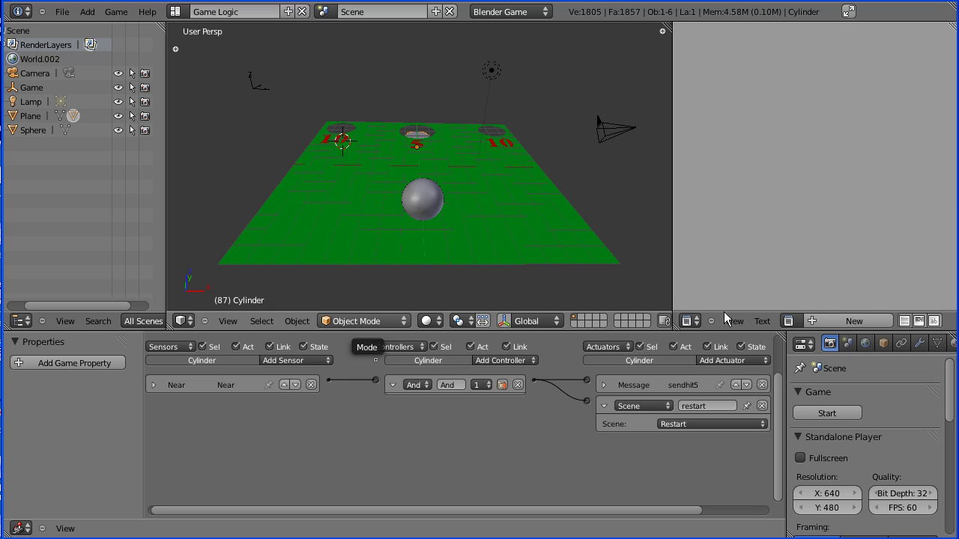
pyautogui.click(833, 414)
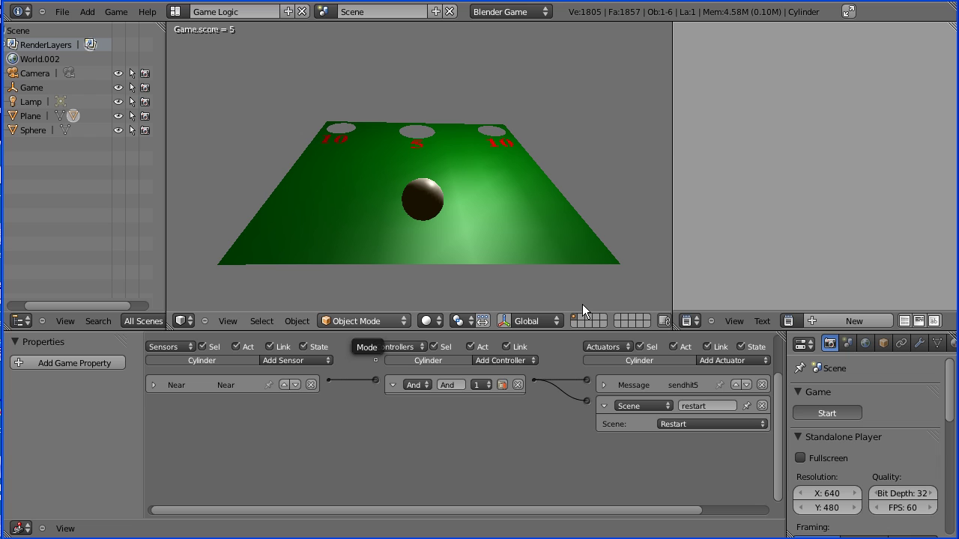
pyautogui.press('Escape')
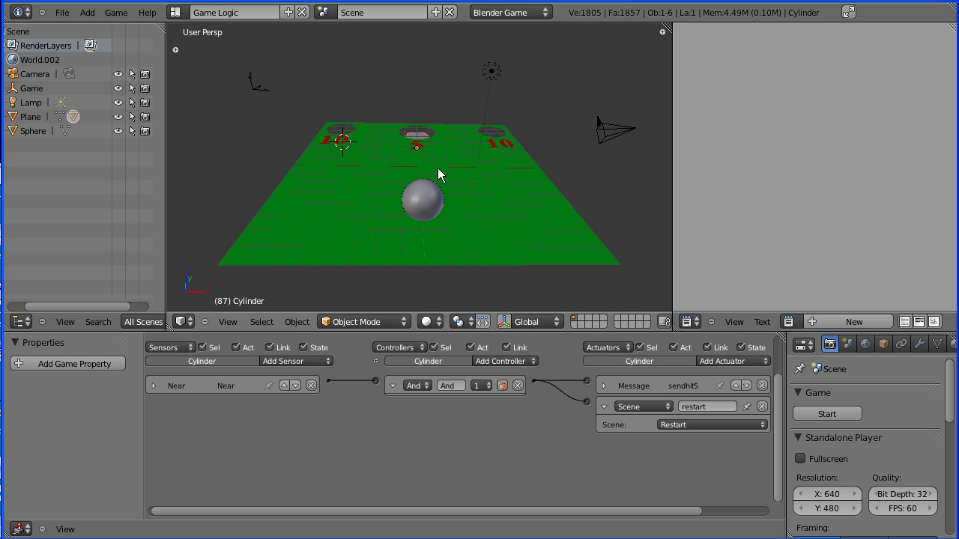
# - Switch to the Default layout and rename the cylinder to Cylinder5
pyautogui.click(175, 13)
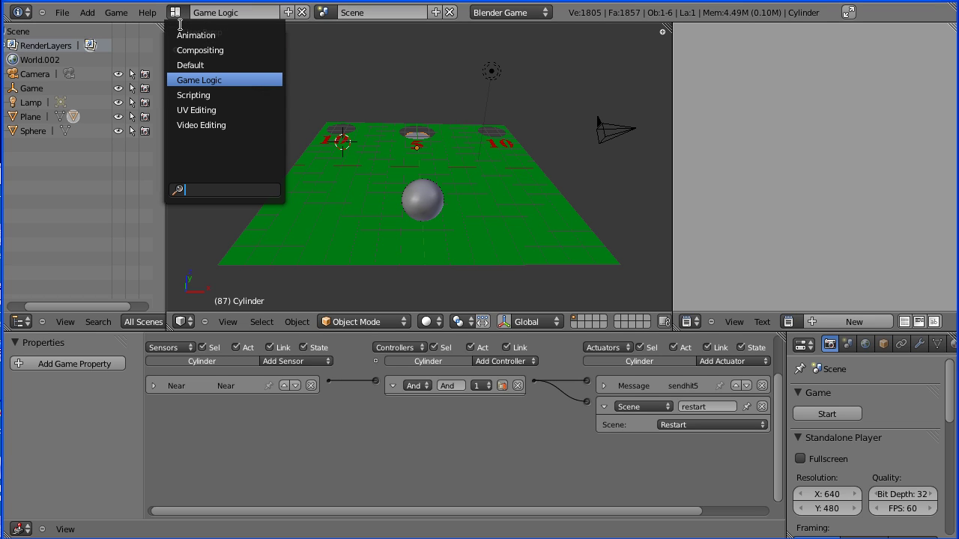
pyautogui.click(254, 66)
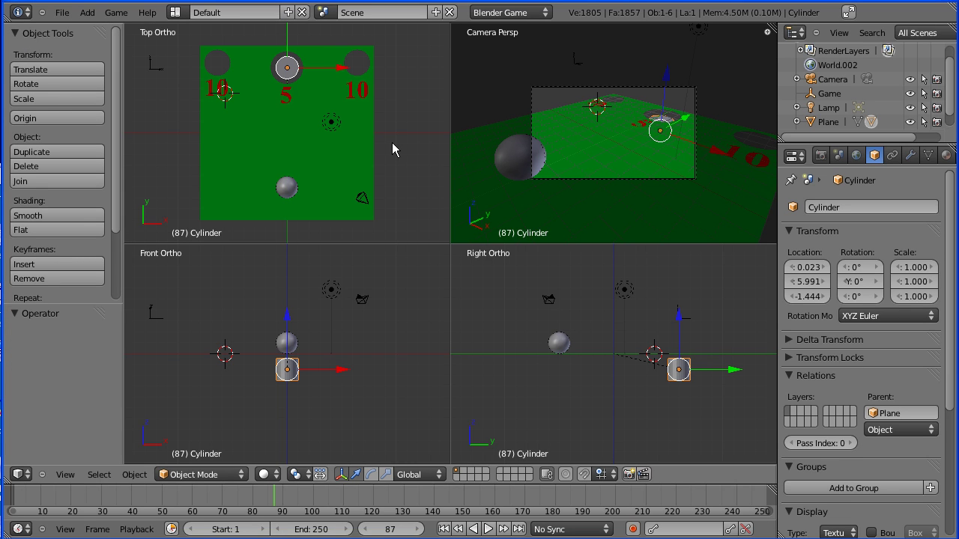
pyautogui.click(856, 207)
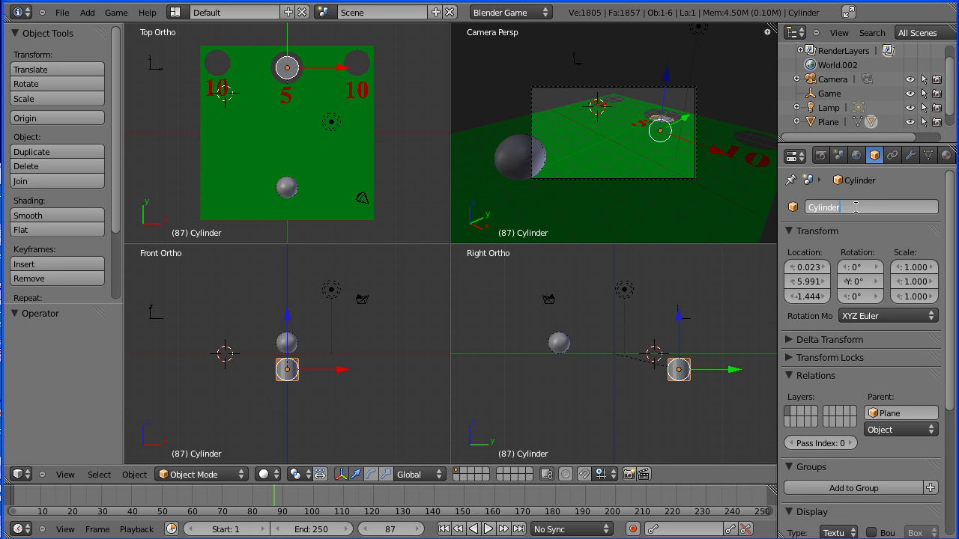
pyautogui.write('5')
pyautogui.press('Return')
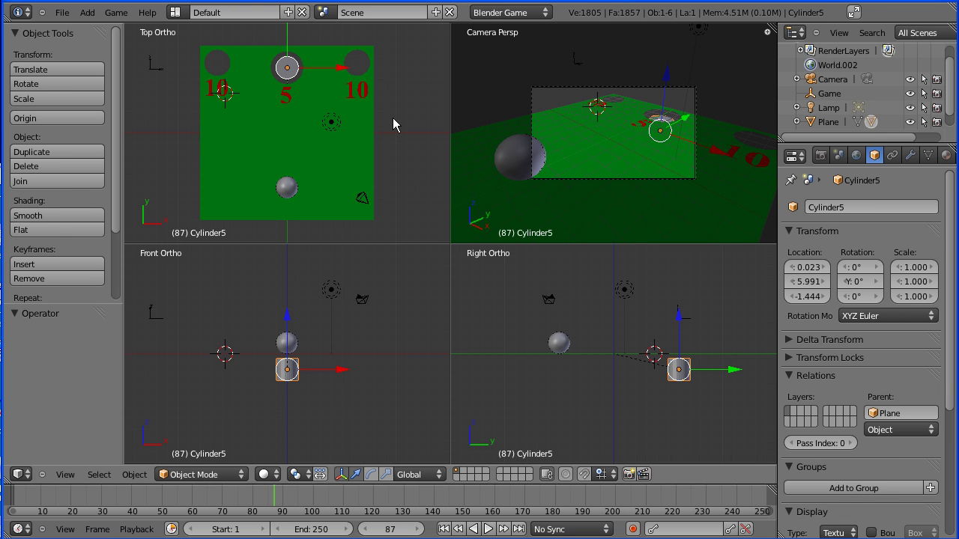
# - Duplicate Cylinder5 under the right 10 hole, name it Cylinder10right, and show the Game Logic layout
pyautogui.hotkey('shift', 'd')
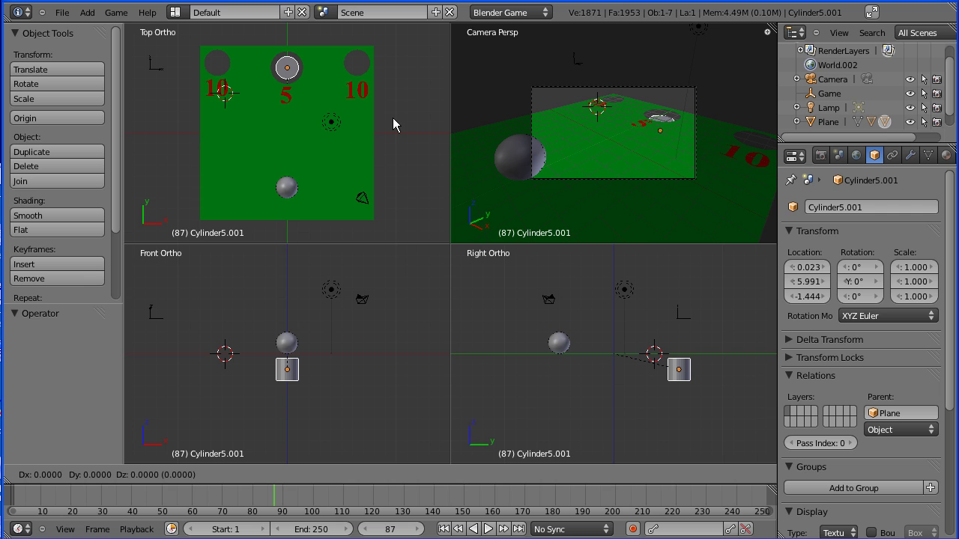
pyautogui.click(140, 119)
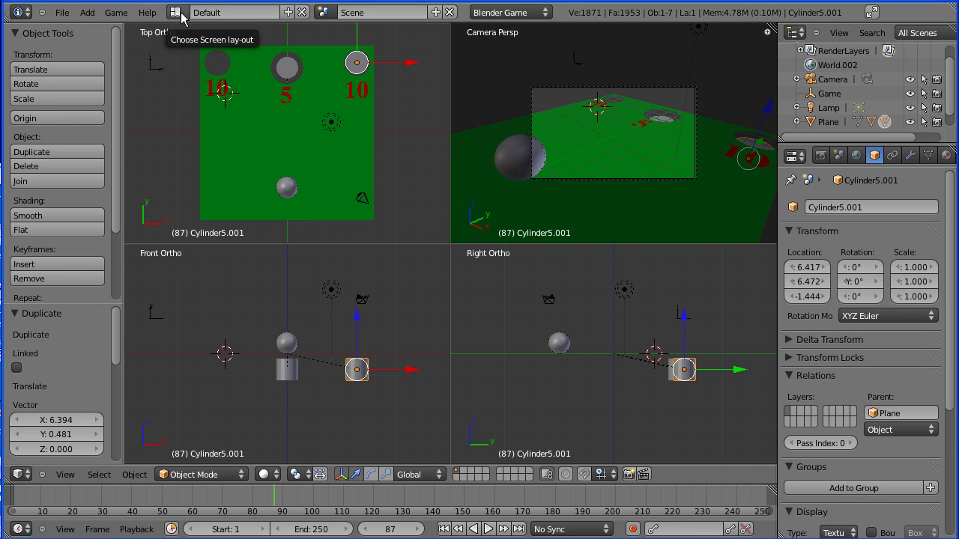
pyautogui.click(877, 208)
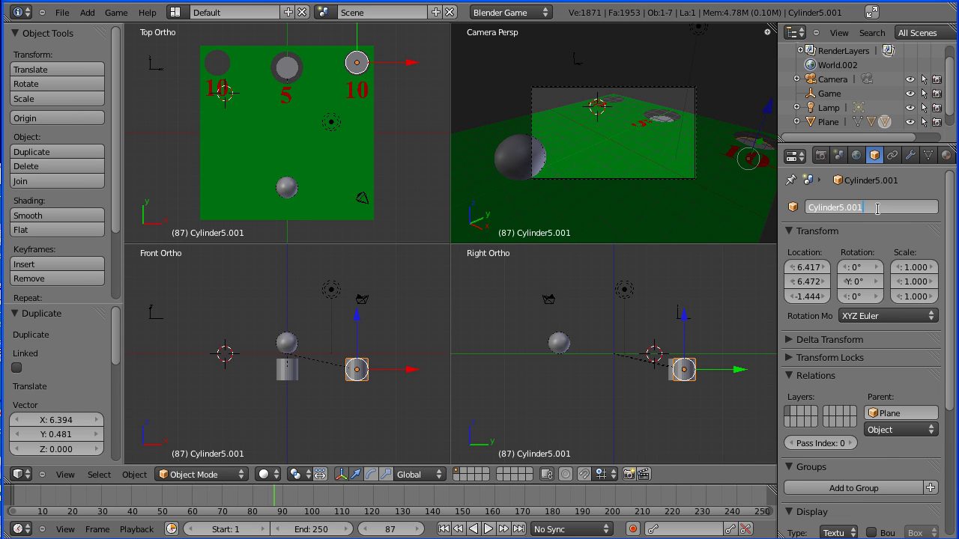
pyautogui.press('BackSpace')
pyautogui.press('BackSpace')
pyautogui.press('BackSpace')
pyautogui.press('BackSpace')
pyautogui.press('BackSpace')
pyautogui.write('10right')
pyautogui.click(176, 13)
pyautogui.click(177, 13)
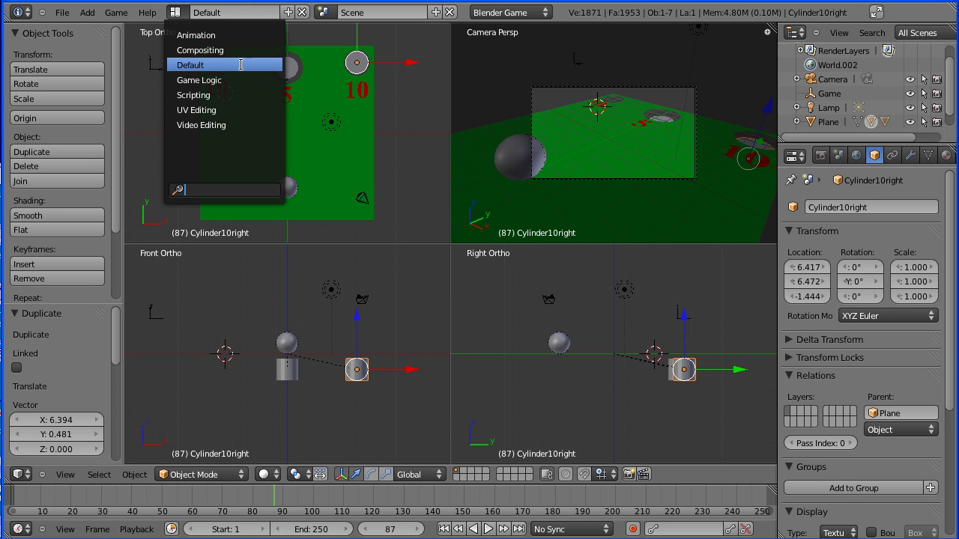
pyautogui.click(259, 80)
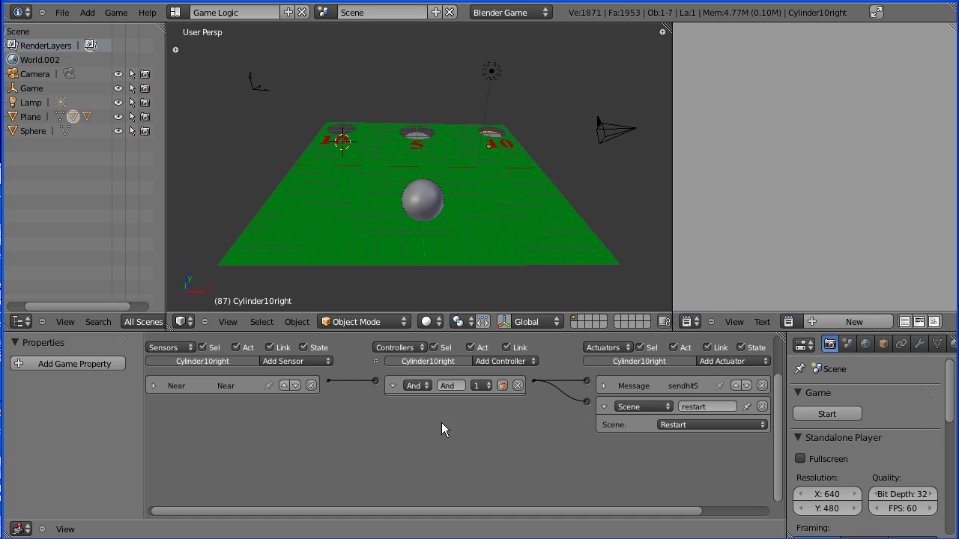
# - Change the Message actuator's subject from hit5 to hit10
pyautogui.click(153, 386)
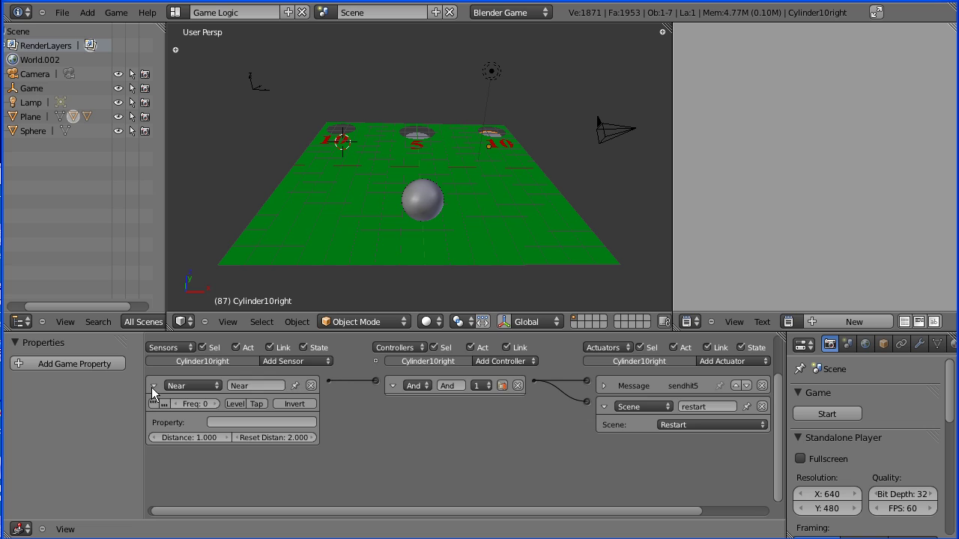
pyautogui.click(151, 387)
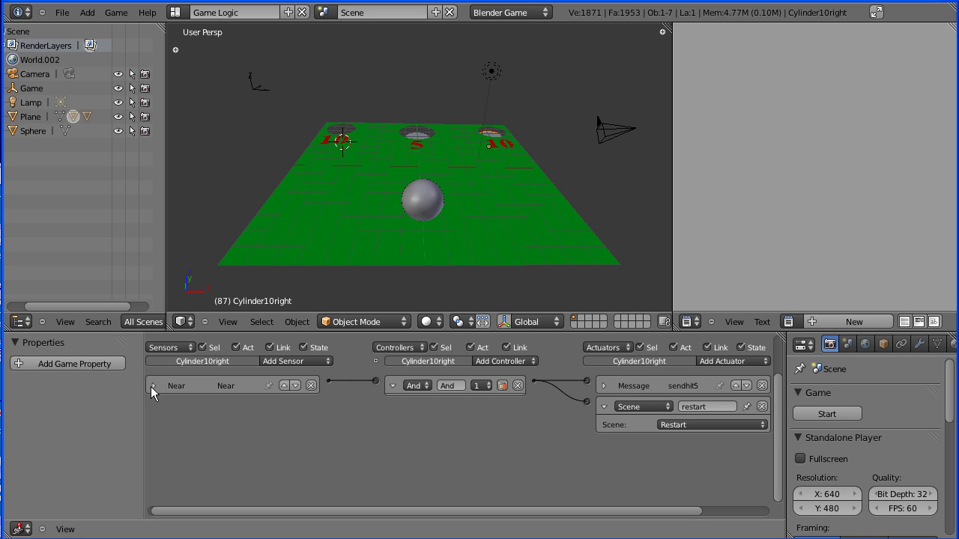
pyautogui.click(605, 385)
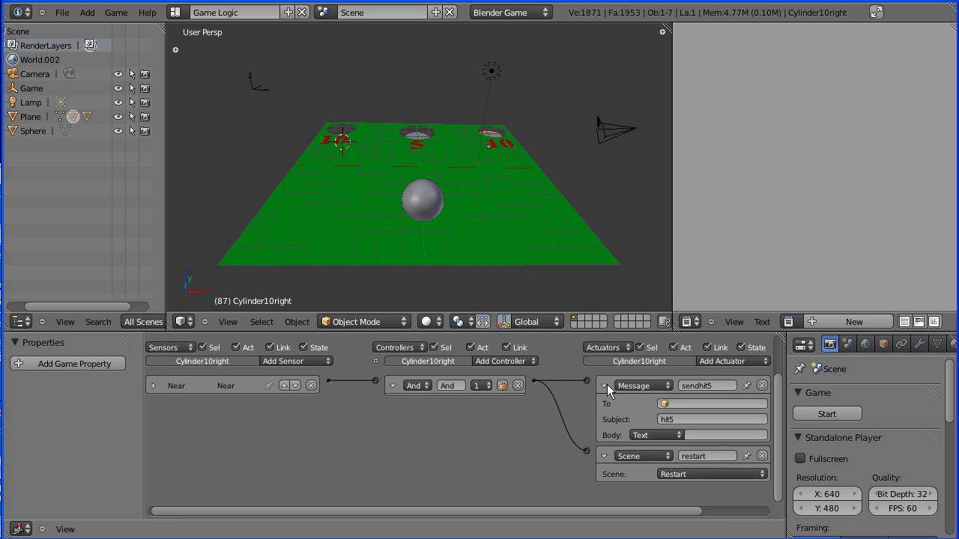
pyautogui.click(707, 418)
pyautogui.press('BackSpace')
pyautogui.write('10')
pyautogui.click(714, 388)
# - Rename the Message actuator from sendhit5 to sendhit10
pyautogui.doubleClick(719, 383)
pyautogui.press('BackSpace')
pyautogui.write('10')
pyautogui.press('Return')
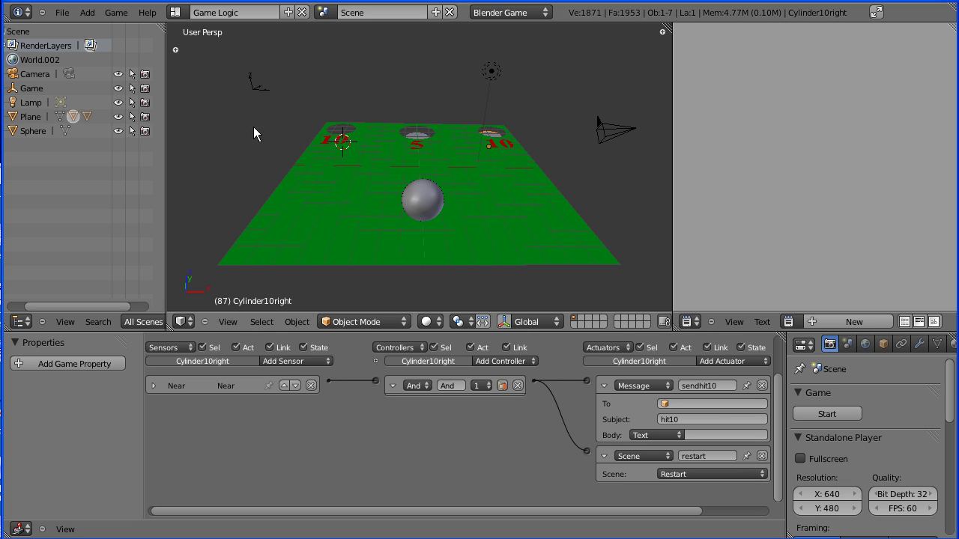
# - On the Game empty, add a Message sensor named receivehit10 with subject hit10
pyautogui.click(259, 95)
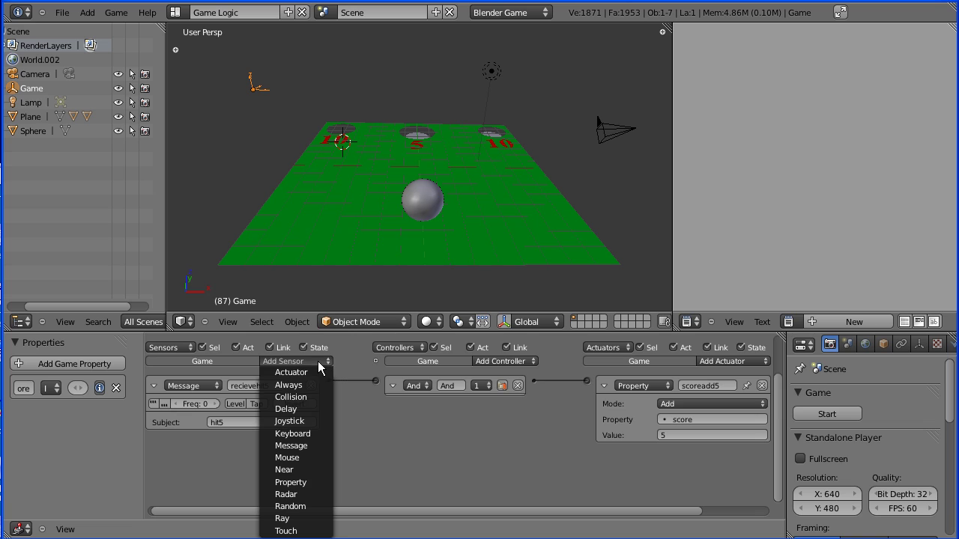
pyautogui.click(322, 446)
pyautogui.click(217, 480)
pyautogui.write('hi')
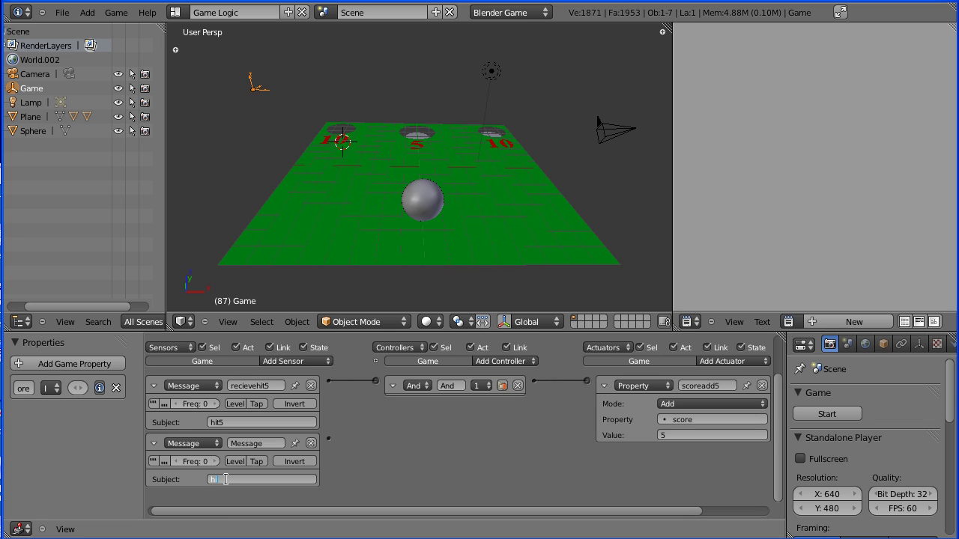
pyautogui.write('t10')
pyautogui.press('Return')
pyautogui.click(255, 442)
pyautogui.write('receivehit10')
pyautogui.click(522, 364)
# - Add a second And controller, And1, to the Game empty
pyautogui.click(523, 363)
pyautogui.click(519, 373)
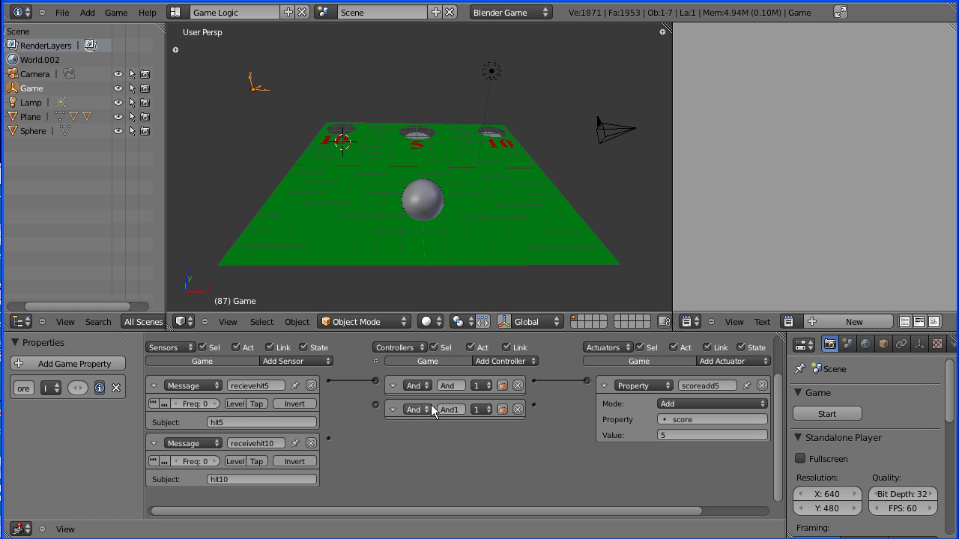
pyautogui.click(730, 362)
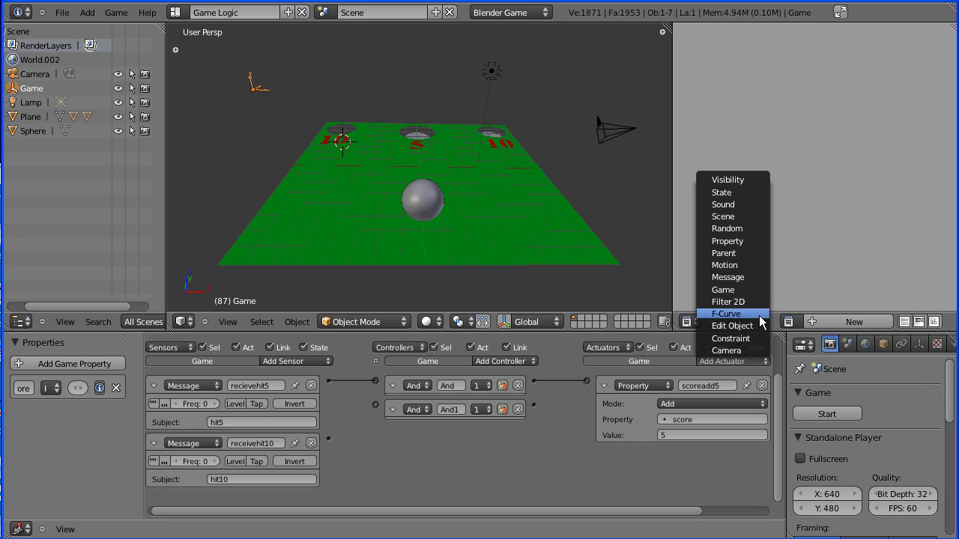
# - Add a Property actuator in Add mode that adds 10 to the score property
pyautogui.click(756, 242)
pyautogui.scroll(-1, 779, 429)
pyautogui.click(747, 459)
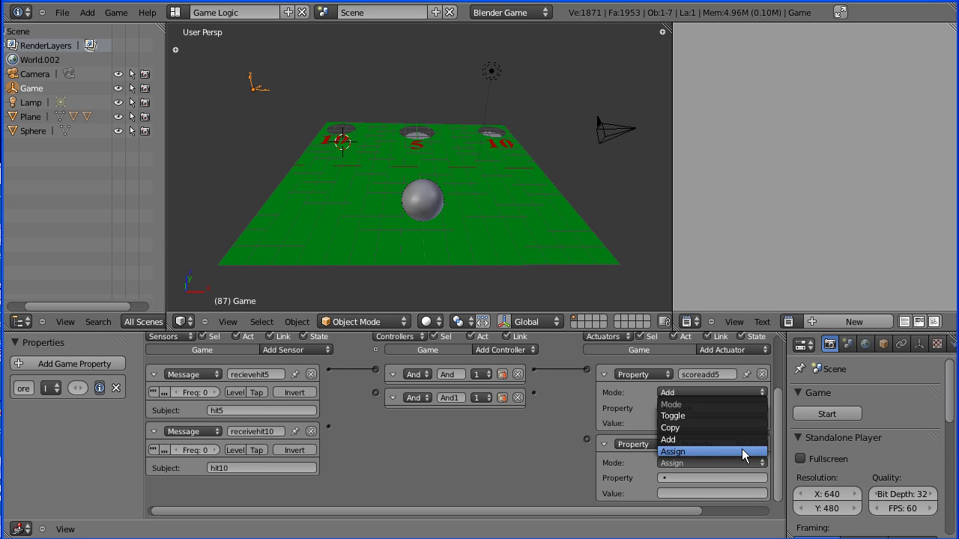
pyautogui.click(742, 439)
pyautogui.click(701, 493)
pyautogui.write('10')
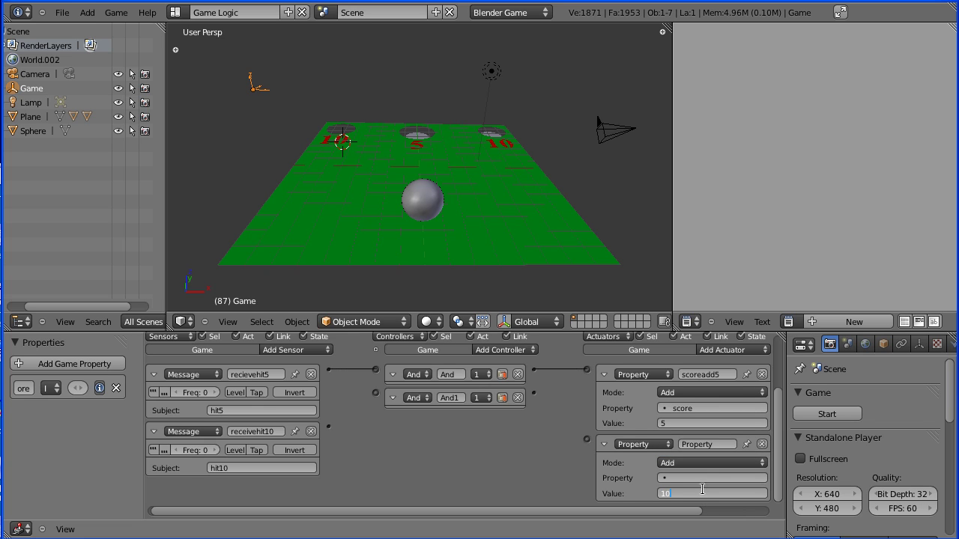
pyautogui.click(705, 477)
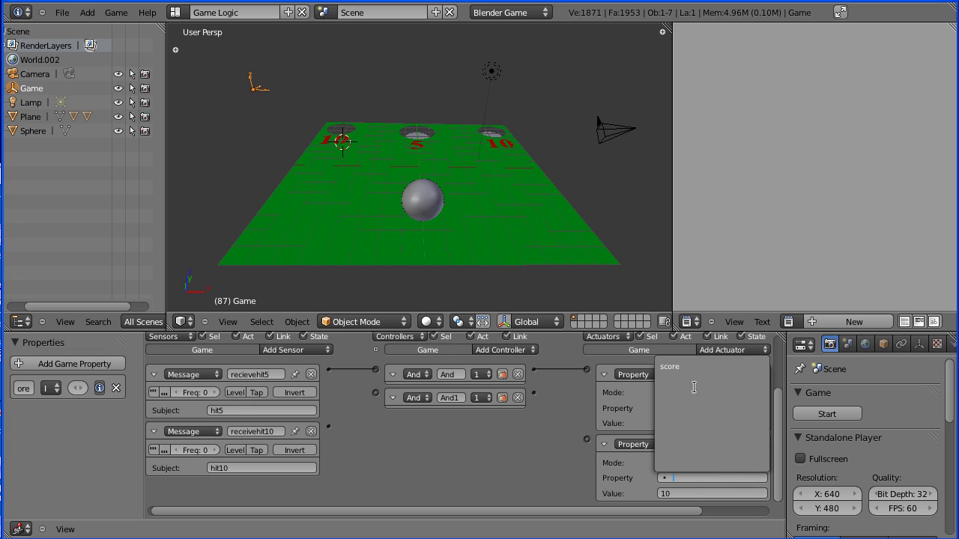
pyautogui.click(724, 367)
# - Name the new Property actuator scoreadd10
pyautogui.click(722, 374)
pyautogui.hotkey('ctrl', 'c')
pyautogui.press('Return')
pyautogui.click(709, 445)
pyautogui.hotkey('ctrl', 'v')
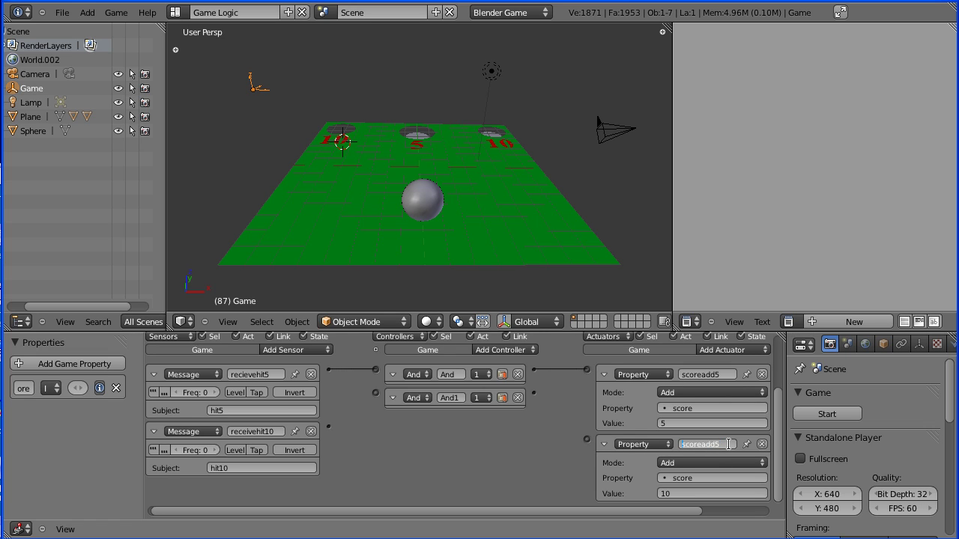
pyautogui.write('1')
pyautogui.press('BackSpace')
pyautogui.press('BackSpace')
pyautogui.press('BackSpace')
pyautogui.write('10')
pyautogui.press('Return')
# - Wire receivehit10 to And1 and And1 to the scoreadd10 actuator
pyautogui.moveTo(374, 397); pyautogui.dragTo(376, 394)
pyautogui.moveTo(534, 393); pyautogui.dragTo(587, 439)
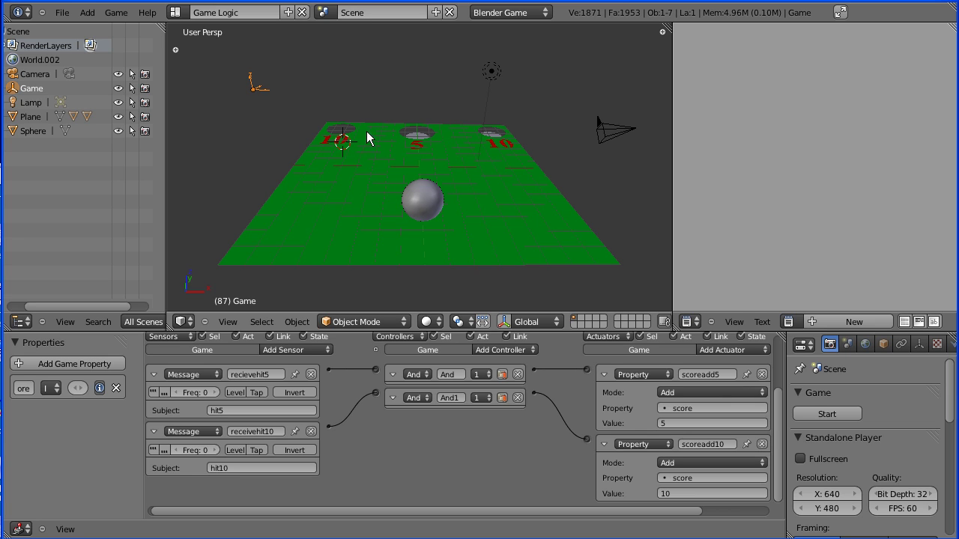
pyautogui.click(179, 13)
# - Duplicate Cylinder10right under the left 10 hole (-6.371, 6.472, -1.444) and name it Cylinder10left
pyautogui.click(225, 65)
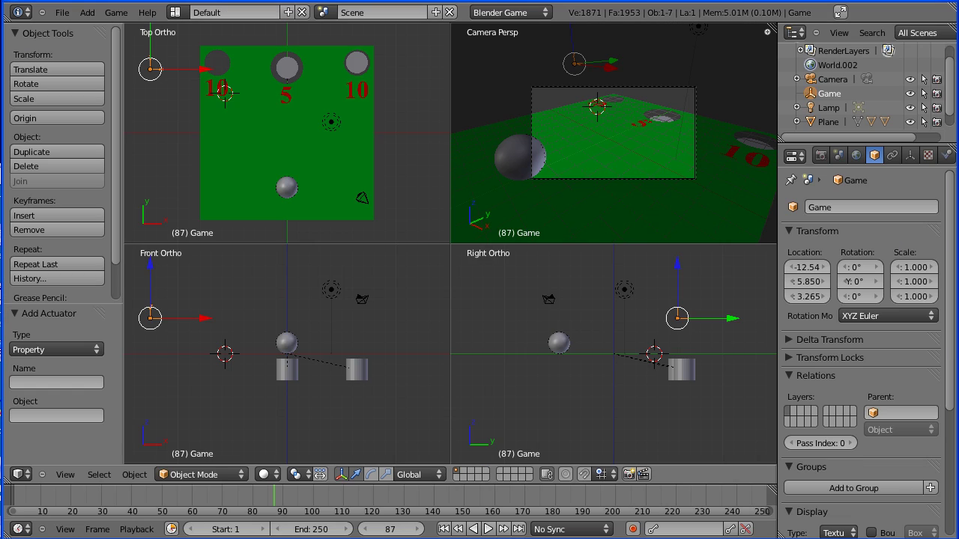
pyautogui.rightClick(357, 65)
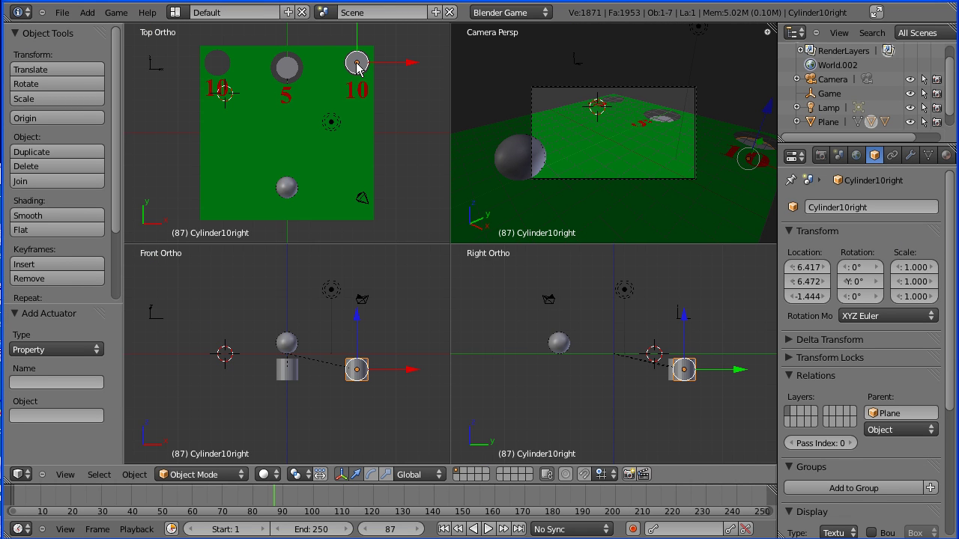
pyautogui.hotkey('shift', 'd')
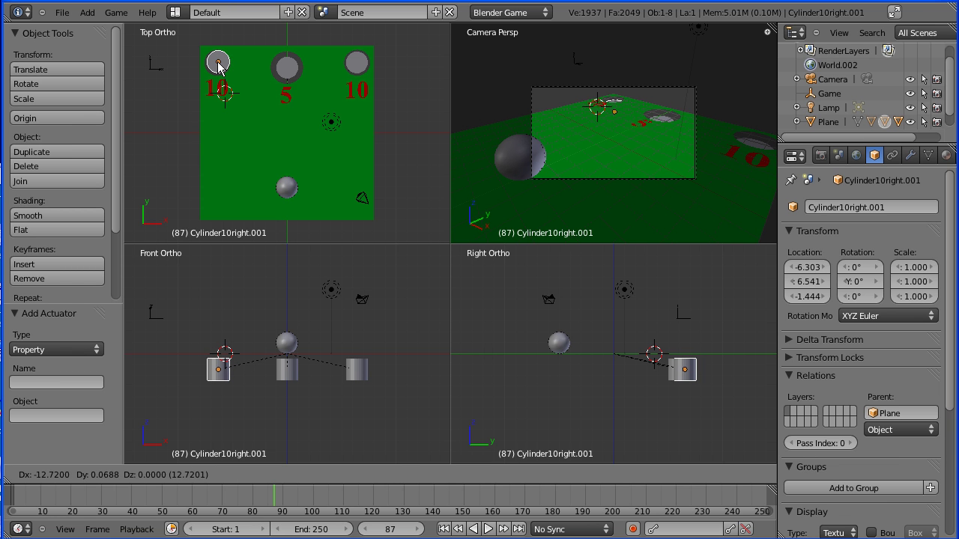
pyautogui.click(217, 66)
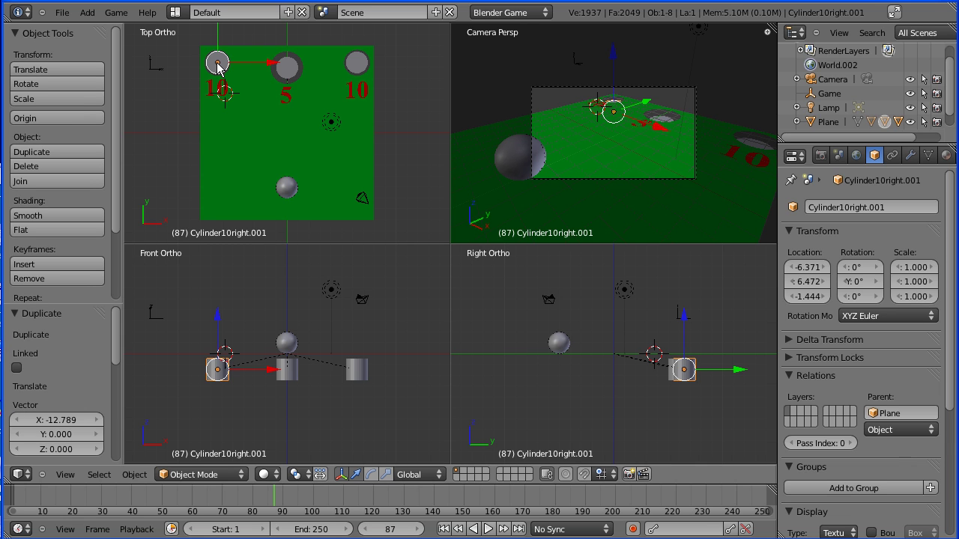
pyautogui.click(894, 207)
pyautogui.press('BackSpace')
pyautogui.press('BackSpace')
pyautogui.press('BackSpace')
pyautogui.press('BackSpace')
pyautogui.press('BackSpace')
pyautogui.press('BackSpace')
pyautogui.press('BackSpace')
pyautogui.press('BackSpace')
pyautogui.press('BackSpace')
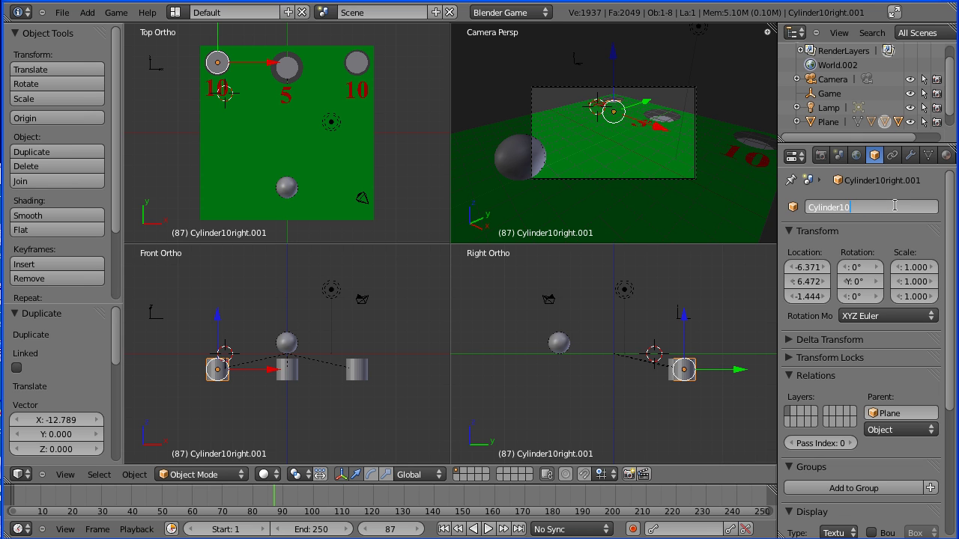
pyautogui.write('left')
pyautogui.click(177, 13)
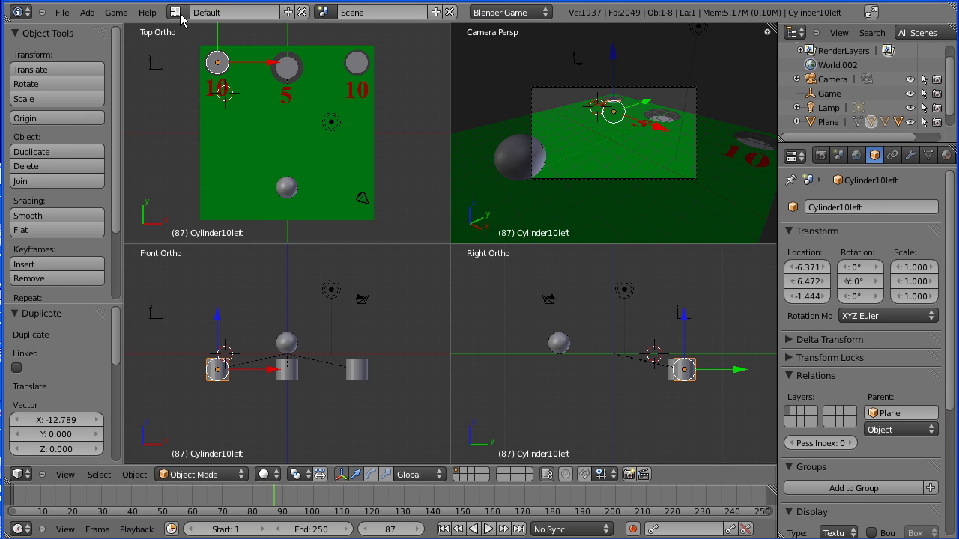
pyautogui.click(178, 14)
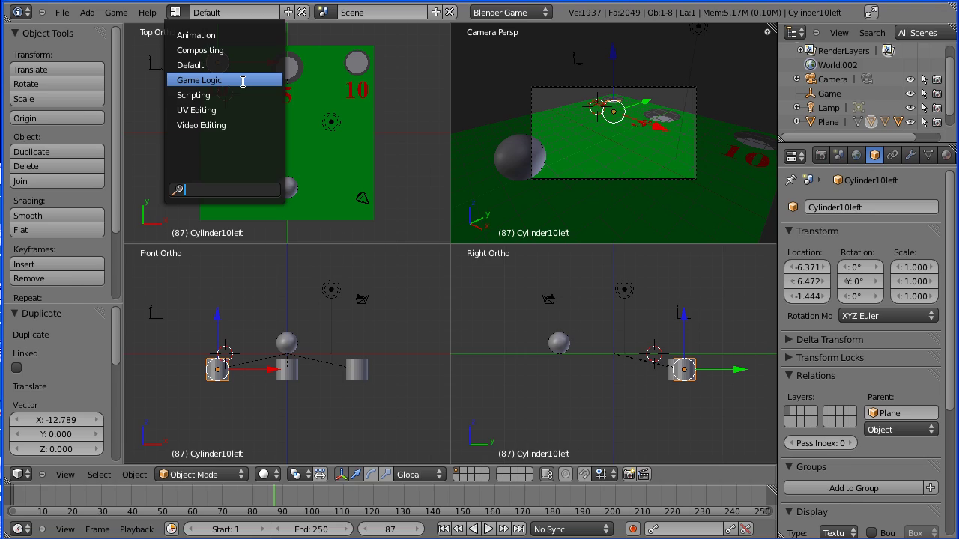
# - Review Cylinder10left's copied logic bricks in Game Logic and start the game to test scoring
pyautogui.click(202, 80)
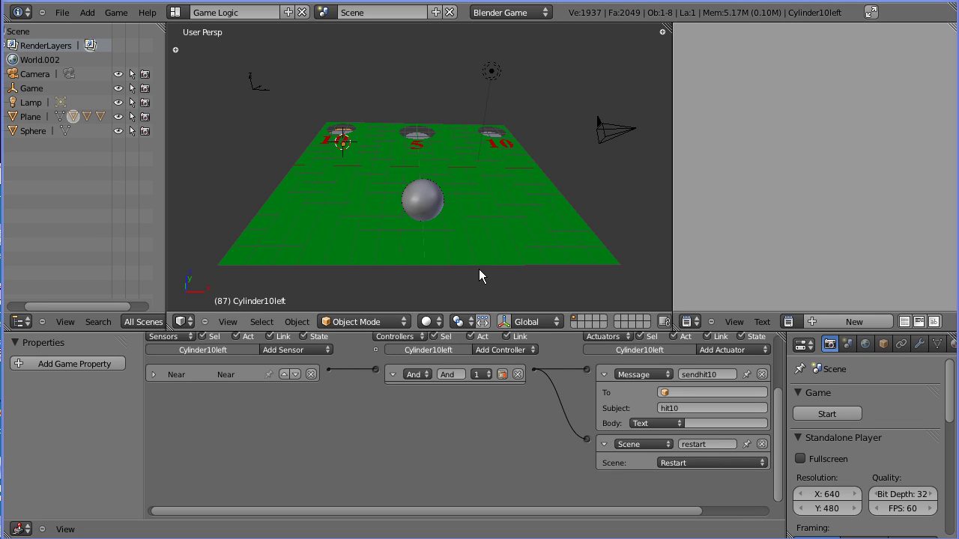
pyautogui.click(850, 417)
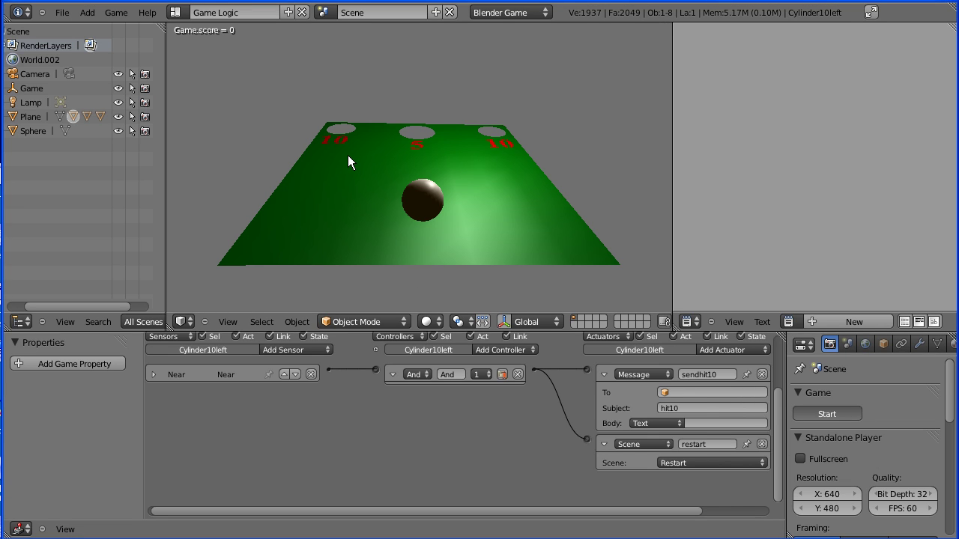